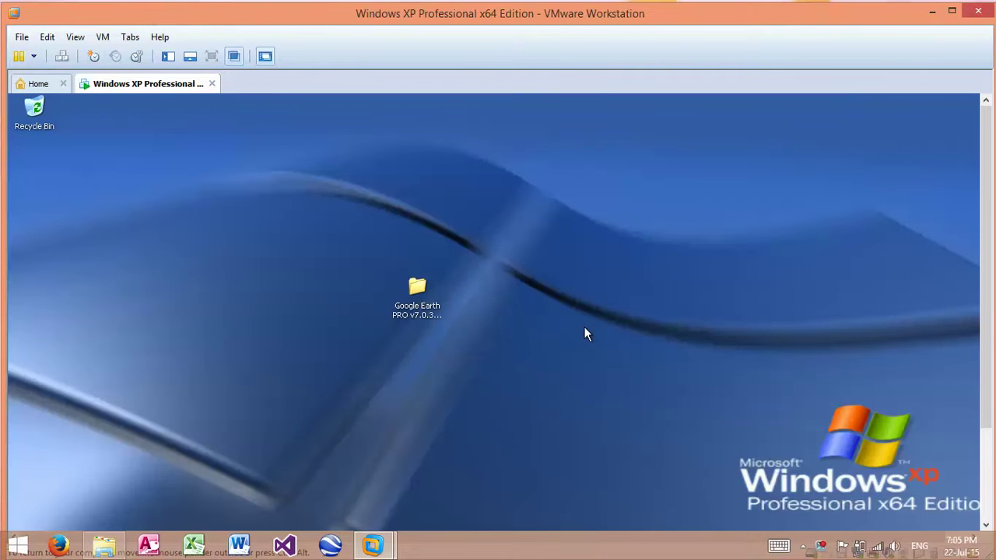
Step: Switch the Windows XP Professional x64 virtual machine to full-screen display
{"action": "left_click_drag", "start_coordinate": [988, 246], "coordinate": [991, 337]}
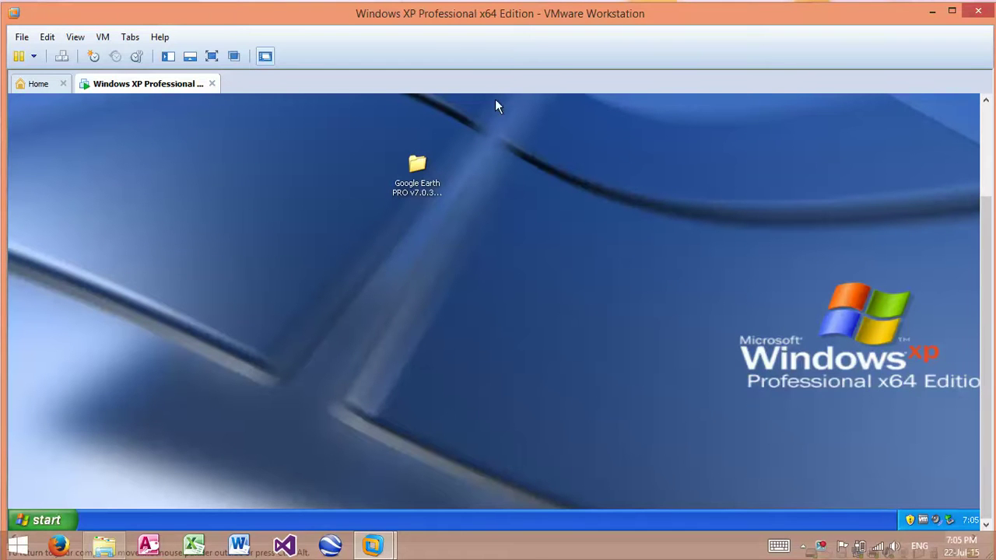
{"action": "left_click", "coordinate": [212, 56]}
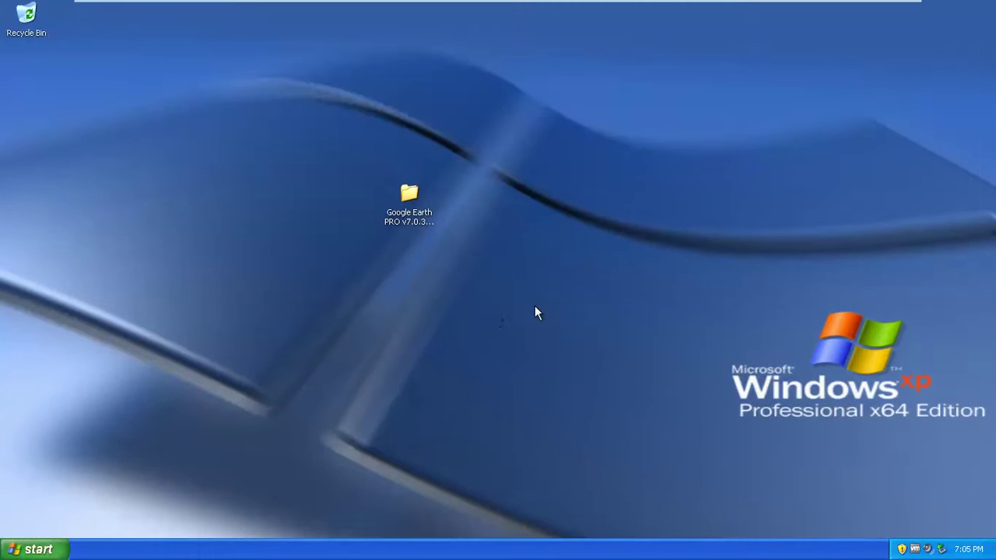
{"action": "right_click", "coordinate": [489, 311]}
{"action": "left_click", "coordinate": [506, 331]}
{"action": "right_click", "coordinate": [497, 288]}
{"action": "left_click", "coordinate": [516, 308]}
{"action": "right_click", "coordinate": [514, 302]}
{"action": "left_click", "coordinate": [526, 322]}
{"action": "right_click", "coordinate": [470, 232]}
{"action": "left_click", "coordinate": [502, 250]}
{"action": "right_click", "coordinate": [503, 256]}
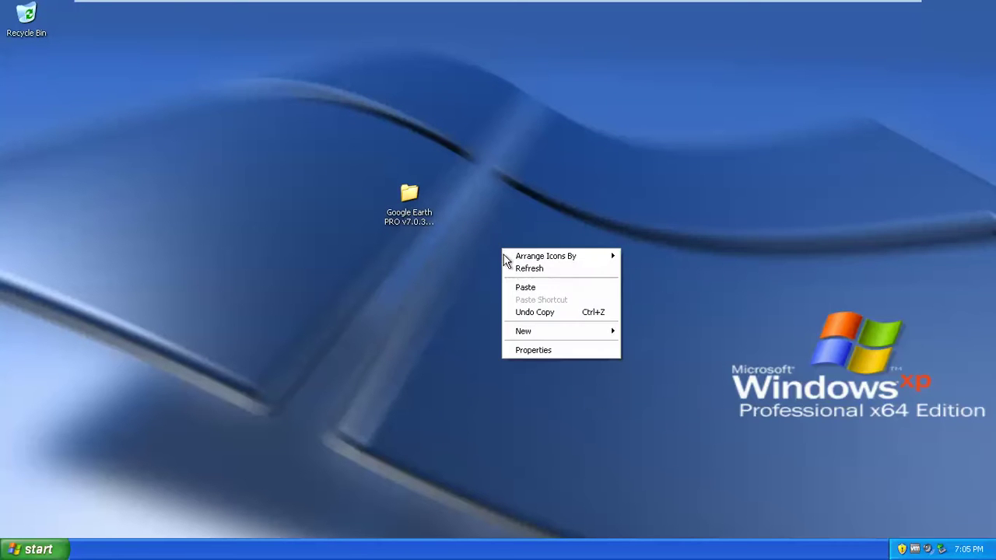
{"action": "left_click", "coordinate": [517, 270]}
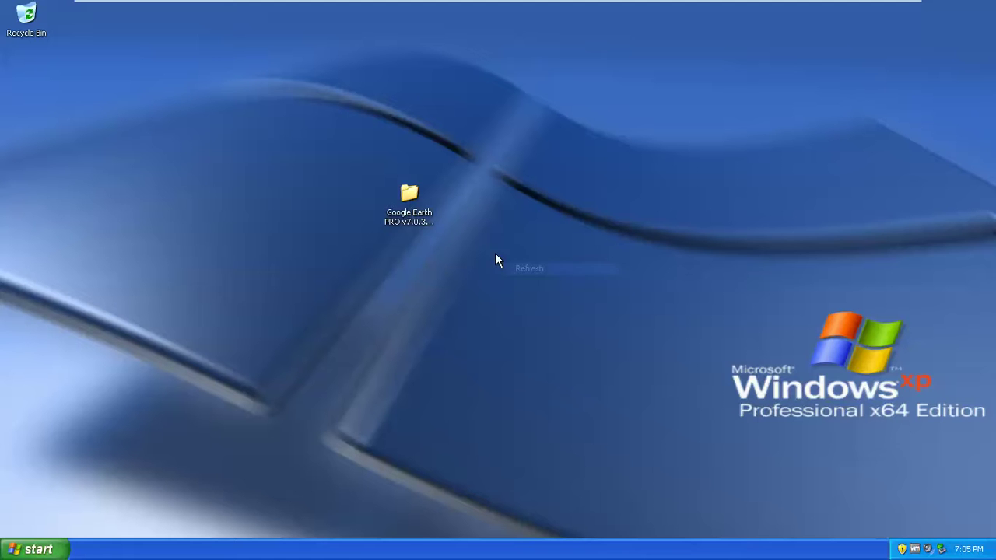
{"action": "left_click", "coordinate": [427, 217]}
{"action": "right_click", "coordinate": [535, 244]}
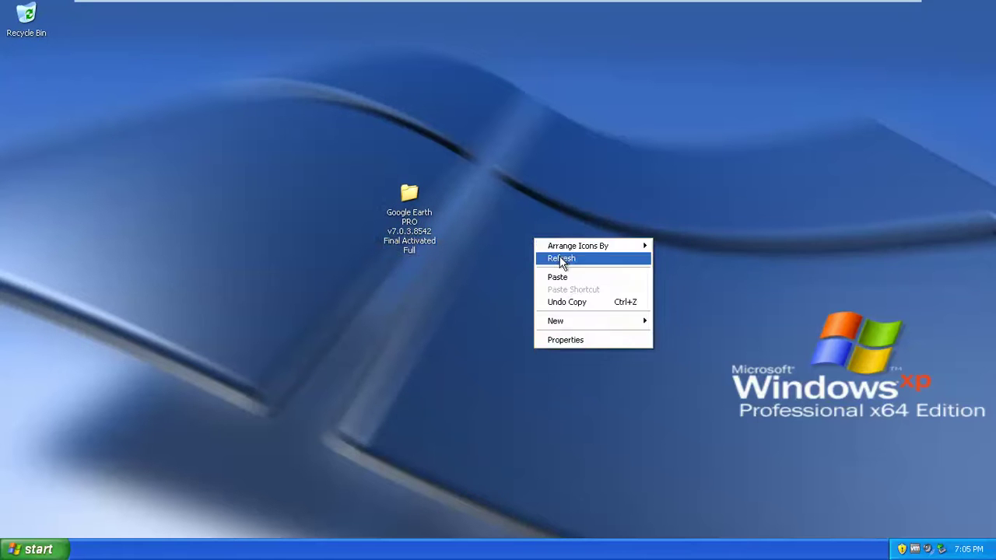
{"action": "left_click", "coordinate": [562, 258]}
{"action": "right_click", "coordinate": [524, 215]}
{"action": "left_click", "coordinate": [542, 235]}
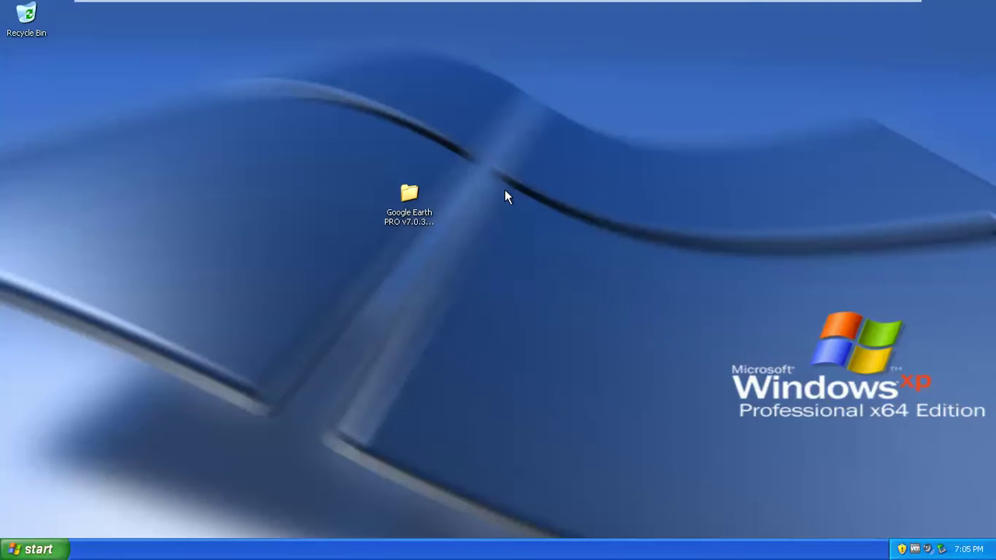
{"action": "right_click", "coordinate": [505, 190]}
{"action": "left_click", "coordinate": [545, 215]}
{"action": "right_click", "coordinate": [479, 168]}
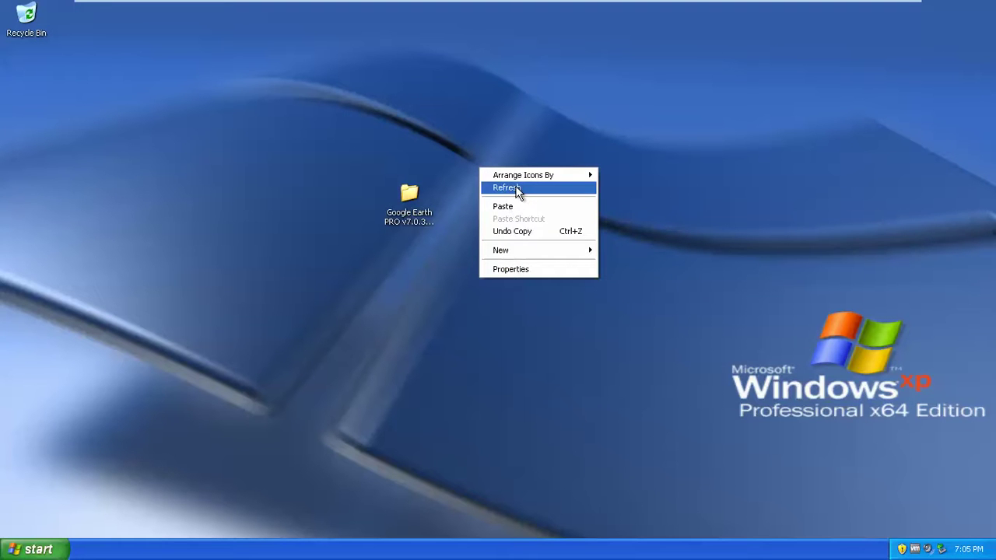
{"action": "left_click", "coordinate": [517, 191]}
{"action": "right_click", "coordinate": [487, 169]}
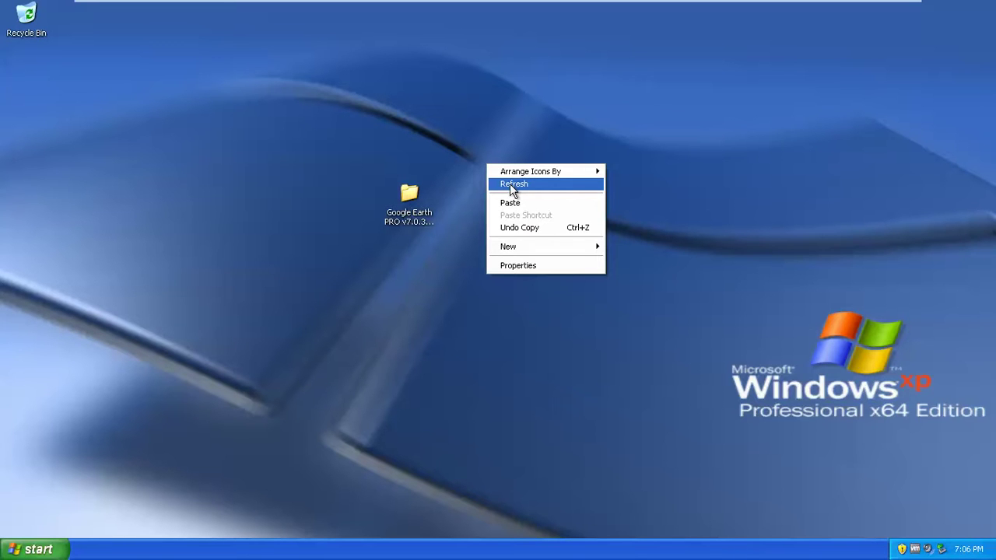
{"action": "left_click", "coordinate": [513, 184]}
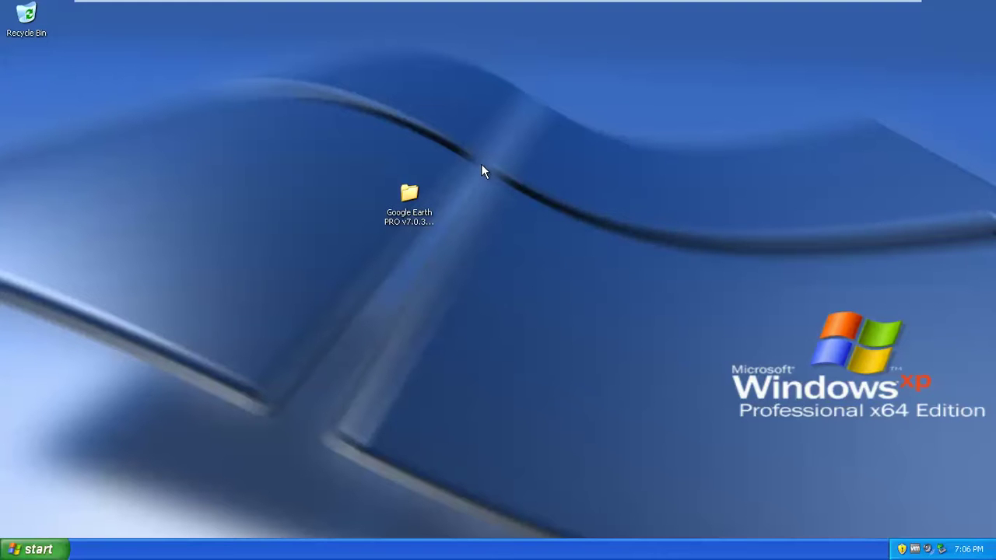
{"action": "right_click", "coordinate": [478, 169]}
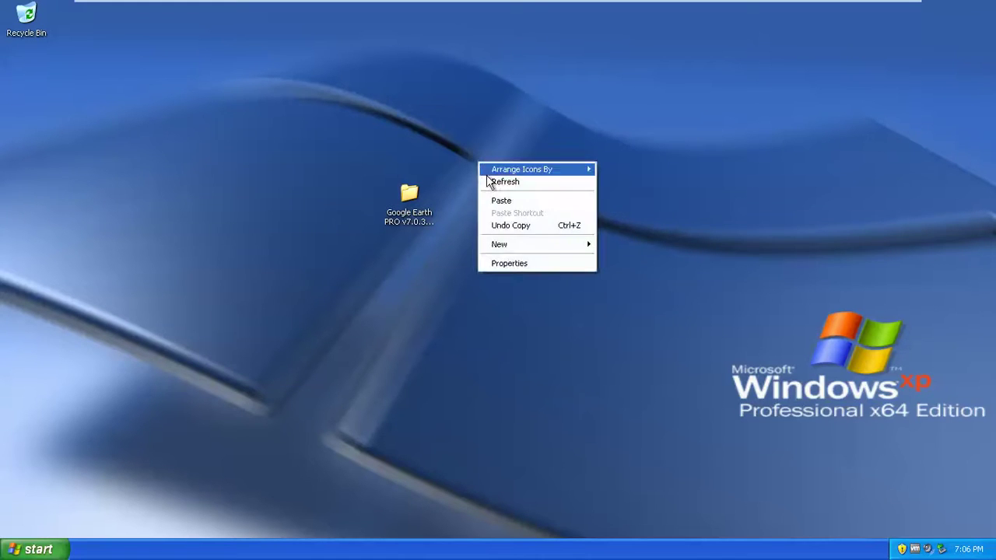
{"action": "left_click", "coordinate": [492, 184]}
Step: Open the Google Earth PRO v7.0.3.8542 folder on the desktop and move its window nearer the middle of the desktop
{"action": "left_click", "coordinate": [413, 205]}
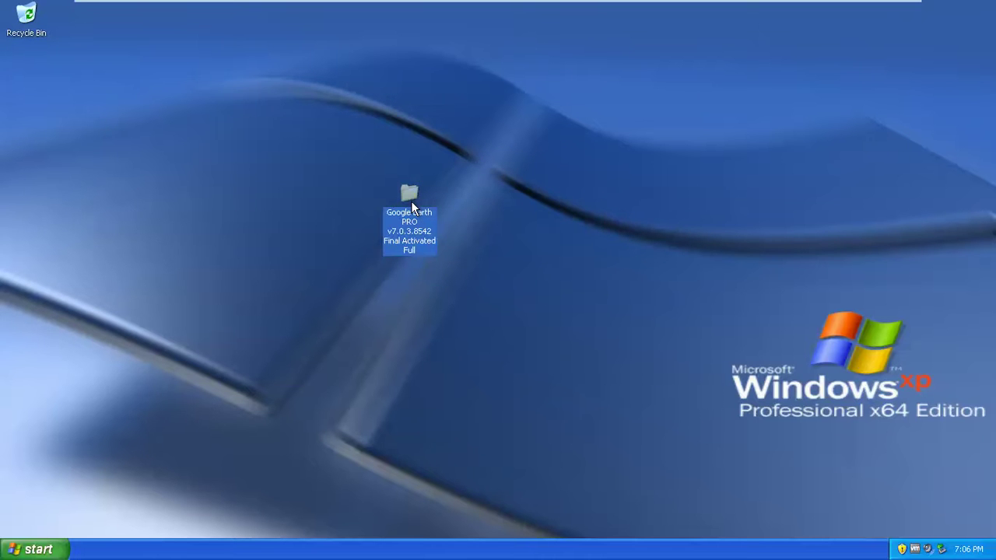
{"action": "double_click", "coordinate": [410, 201]}
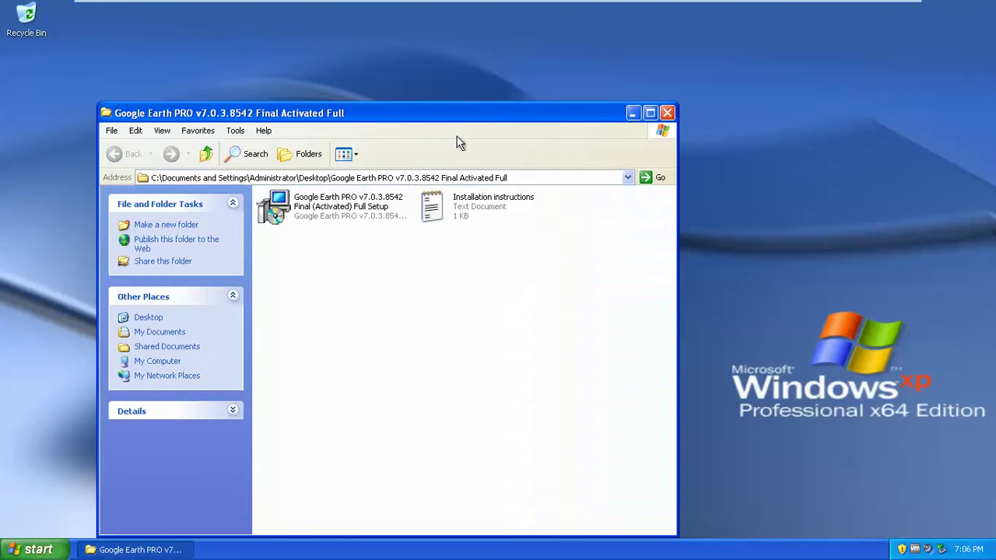
{"action": "left_click_drag", "start_coordinate": [462, 117], "coordinate": [527, 74]}
{"action": "right_click", "coordinate": [905, 243]}
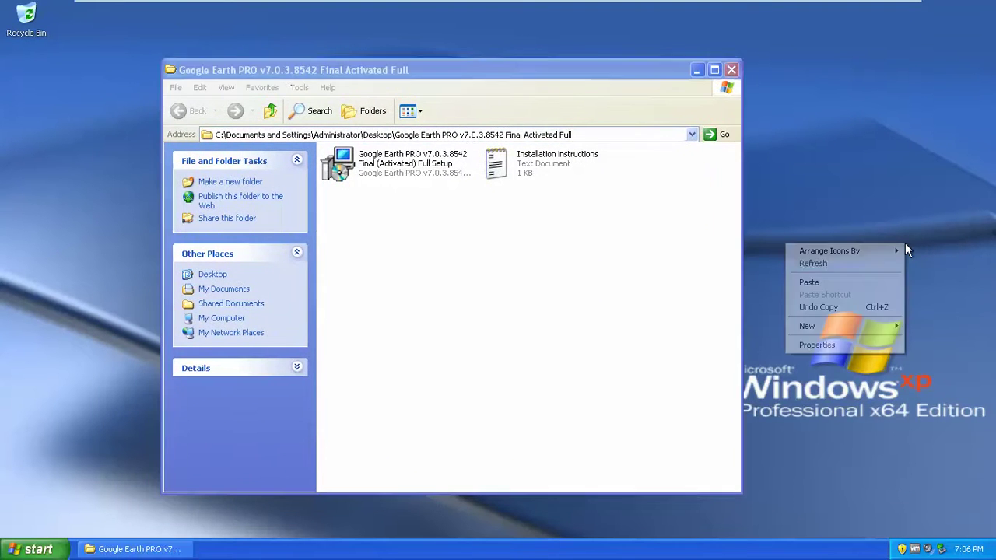
{"action": "left_click", "coordinate": [857, 266]}
{"action": "right_click", "coordinate": [833, 179]}
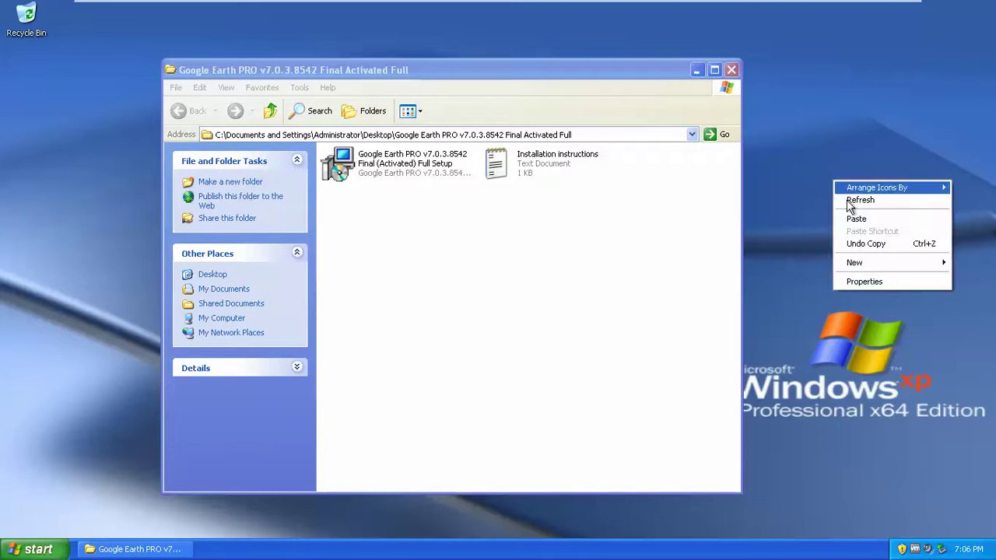
{"action": "left_click", "coordinate": [850, 202]}
{"action": "right_click", "coordinate": [848, 201]}
{"action": "left_click", "coordinate": [857, 220]}
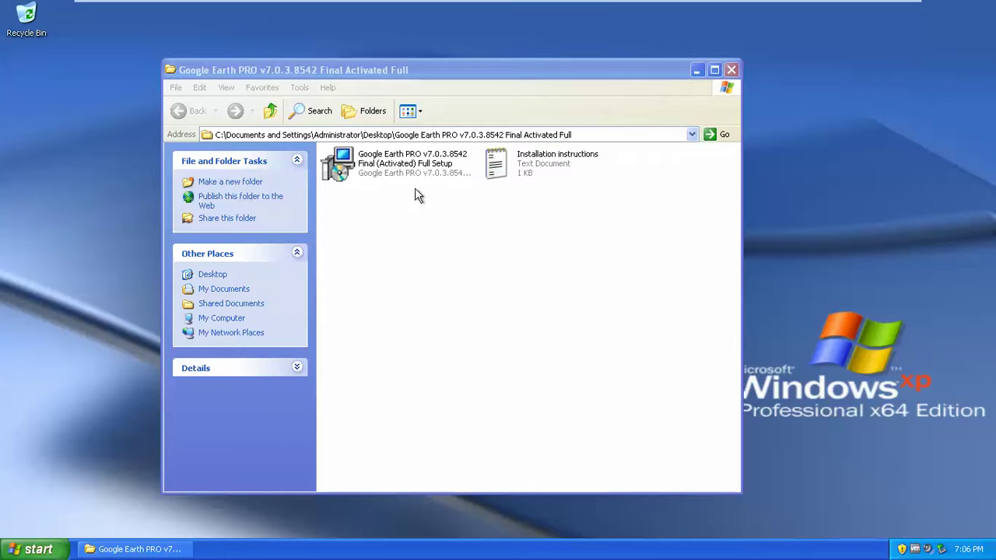
{"action": "right_click", "coordinate": [863, 153]}
{"action": "left_click", "coordinate": [888, 172]}
{"action": "right_click", "coordinate": [858, 145]}
{"action": "left_click", "coordinate": [887, 168]}
{"action": "right_click", "coordinate": [860, 151]}
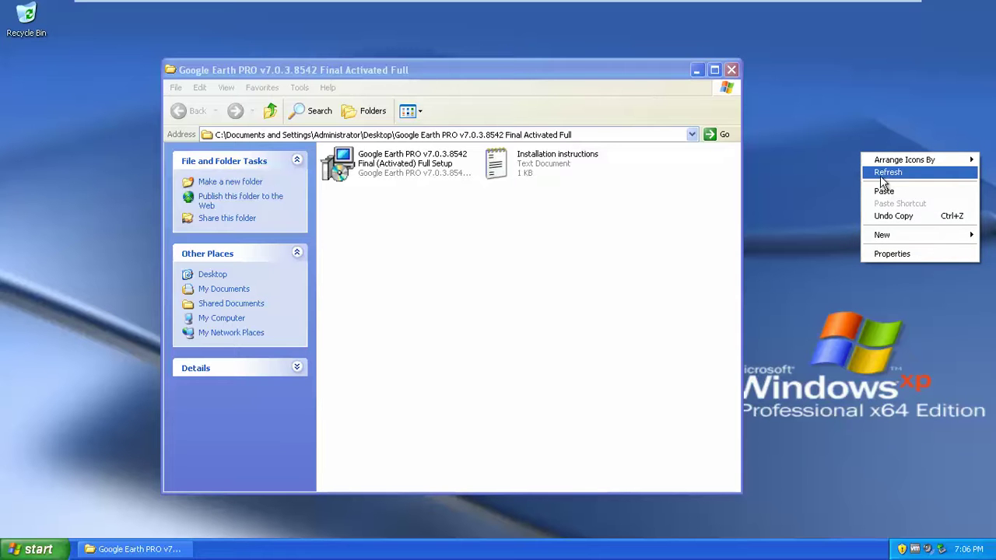
{"action": "left_click", "coordinate": [882, 177]}
{"action": "right_click", "coordinate": [838, 132]}
{"action": "left_click", "coordinate": [859, 148]}
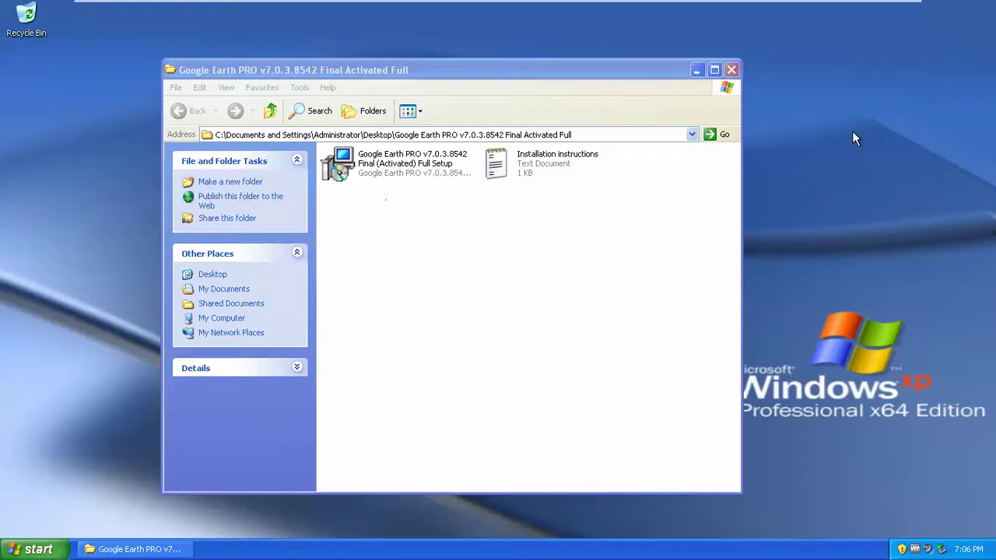
{"action": "right_click", "coordinate": [852, 134]}
{"action": "left_click", "coordinate": [863, 151]}
{"action": "right_click", "coordinate": [832, 103]}
{"action": "left_click", "coordinate": [850, 129]}
{"action": "right_click", "coordinate": [850, 122]}
{"action": "left_click", "coordinate": [856, 133]}
{"action": "right_click", "coordinate": [856, 133]}
{"action": "left_click", "coordinate": [869, 150]}
{"action": "right_click", "coordinate": [848, 104]}
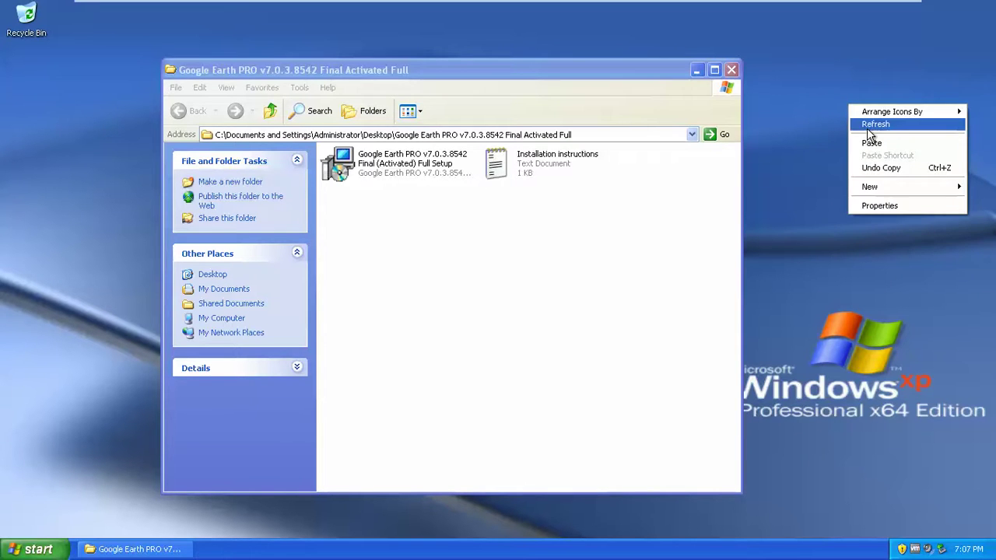
{"action": "left_click", "coordinate": [867, 129]}
{"action": "right_click", "coordinate": [823, 99]}
{"action": "left_click", "coordinate": [848, 120]}
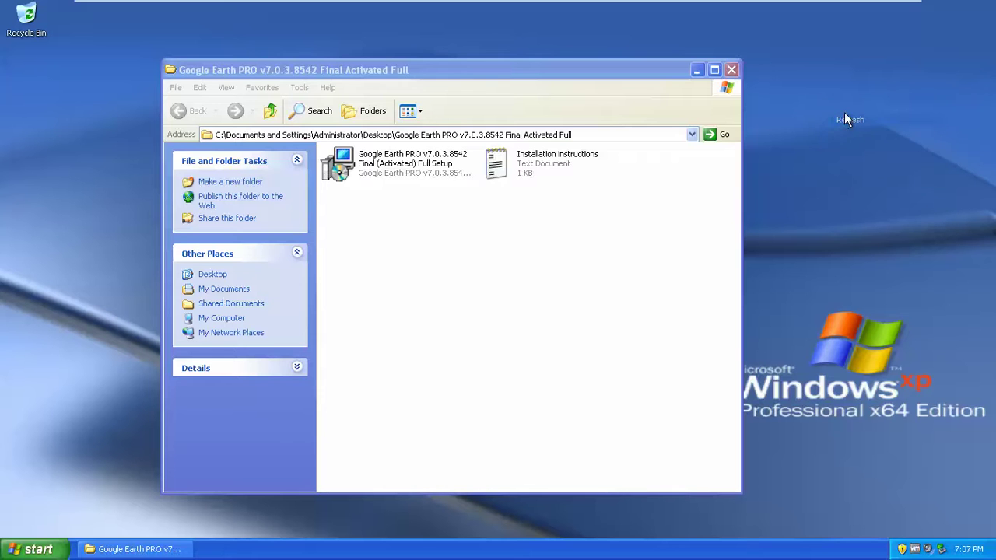
{"action": "right_click", "coordinate": [826, 88]}
{"action": "left_click", "coordinate": [843, 112]}
{"action": "right_click", "coordinate": [829, 93]}
{"action": "left_click", "coordinate": [850, 116]}
{"action": "right_click", "coordinate": [841, 105]}
{"action": "left_click", "coordinate": [853, 118]}
{"action": "right_click", "coordinate": [837, 95]}
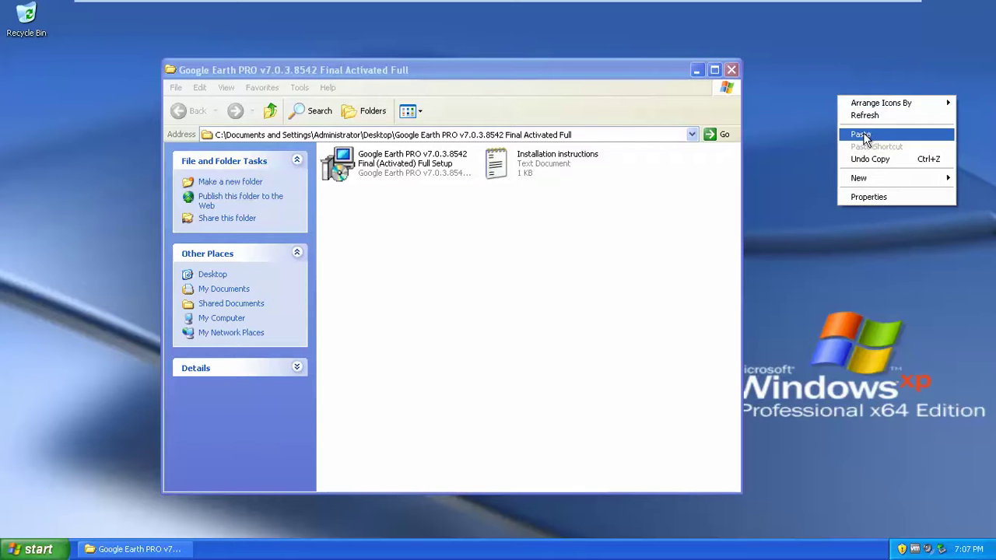
{"action": "left_click", "coordinate": [853, 115]}
{"action": "right_click", "coordinate": [854, 115]}
{"action": "left_click", "coordinate": [862, 134]}
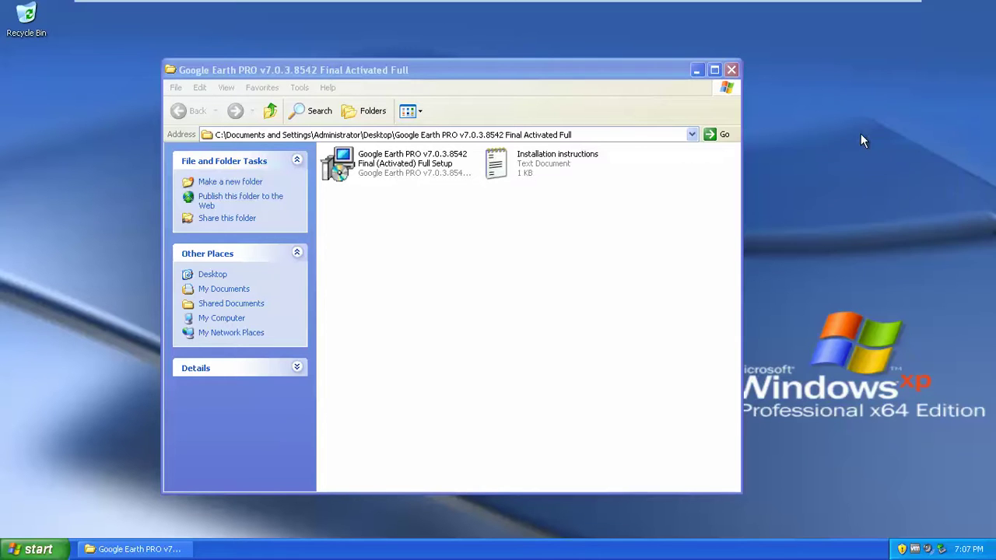
{"action": "right_click", "coordinate": [815, 136]}
{"action": "left_click", "coordinate": [843, 160]}
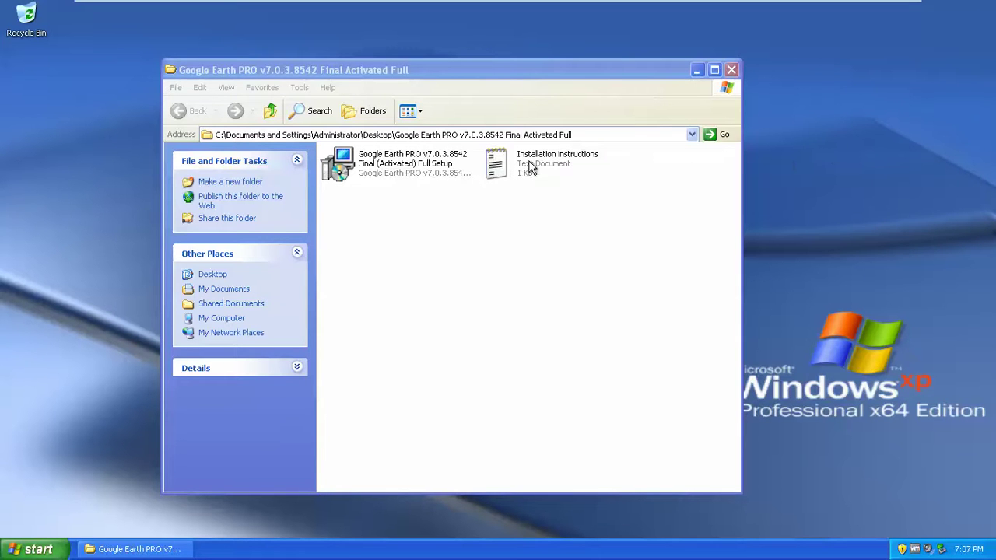
Step: Launch the Google Earth PRO v7.0.3.8542 Final (Activated) Full Setup and move the setup wizard higher on the desktop
{"action": "left_click", "coordinate": [427, 165]}
{"action": "double_click", "coordinate": [427, 165]}
{"action": "right_click", "coordinate": [878, 134]}
{"action": "left_click", "coordinate": [864, 154]}
{"action": "left_click_drag", "start_coordinate": [596, 150], "coordinate": [610, 91]}
{"action": "right_click", "coordinate": [844, 193]}
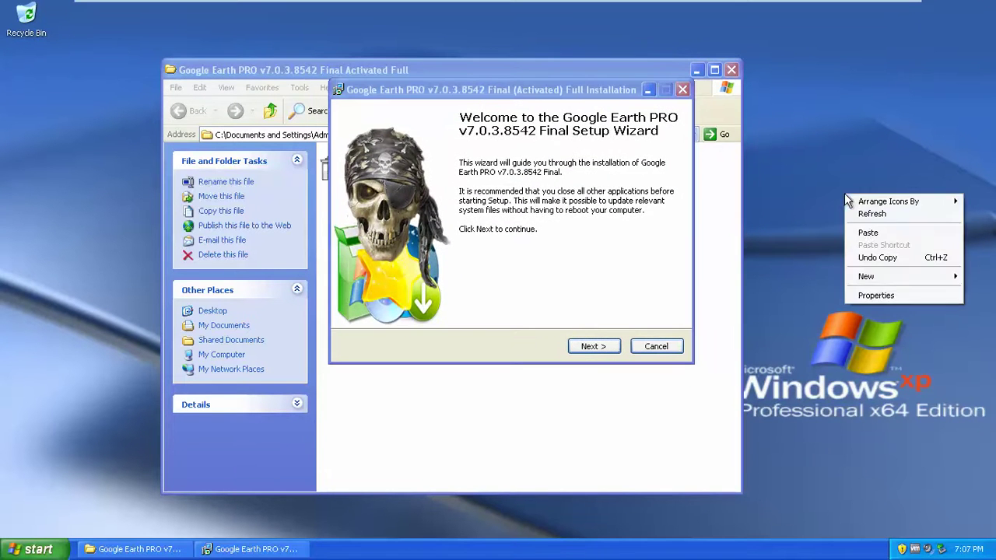
{"action": "left_click", "coordinate": [865, 213]}
{"action": "right_click", "coordinate": [853, 165]}
{"action": "left_click", "coordinate": [879, 186]}
{"action": "right_click", "coordinate": [845, 126]}
{"action": "left_click", "coordinate": [864, 146]}
{"action": "right_click", "coordinate": [866, 132]}
{"action": "left_click", "coordinate": [882, 153]}
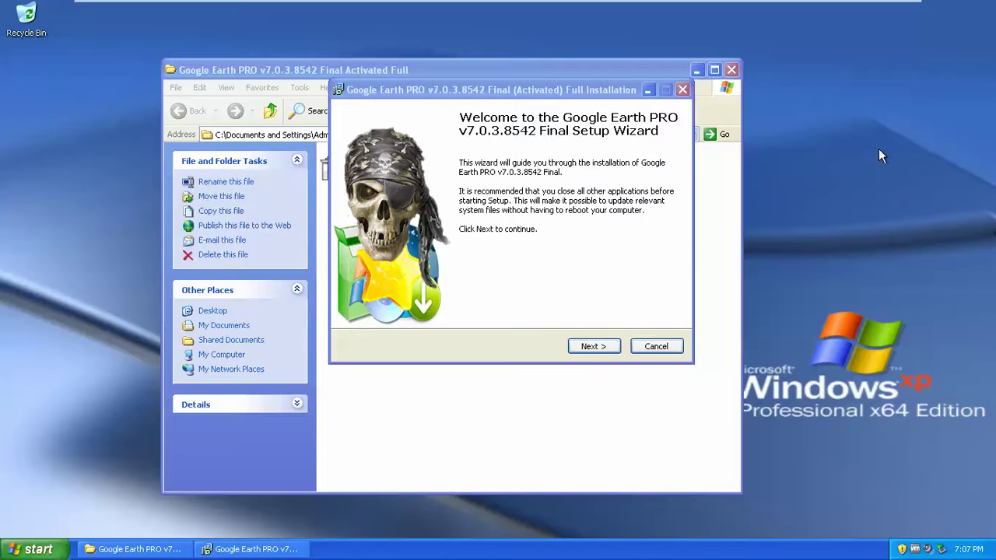
{"action": "right_click", "coordinate": [840, 139]}
{"action": "left_click", "coordinate": [863, 161]}
Step: Continue past the setup welcome page and accept C:\Program Files (x86)\Google\Google Earth as the destination folder
{"action": "left_click", "coordinate": [603, 347]}
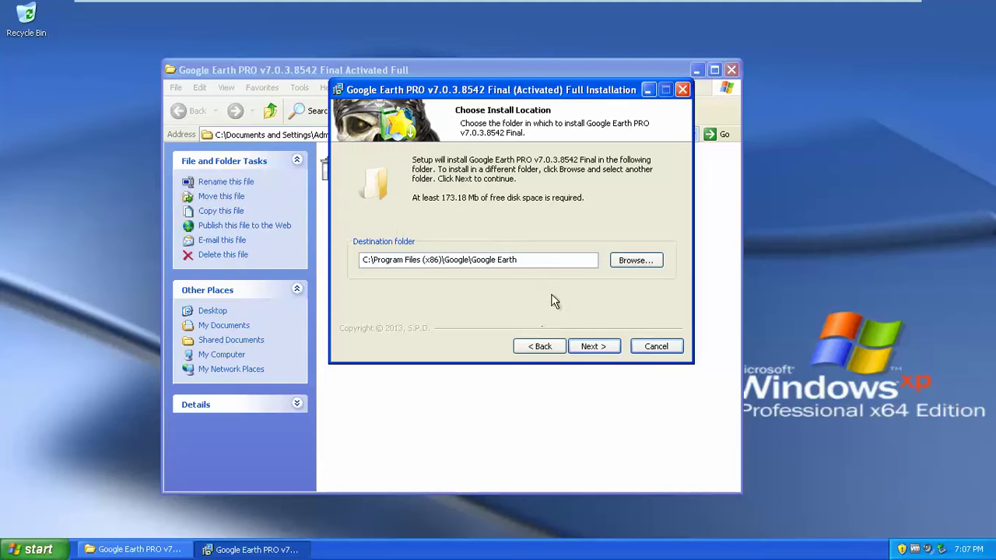
{"action": "left_click", "coordinate": [596, 352]}
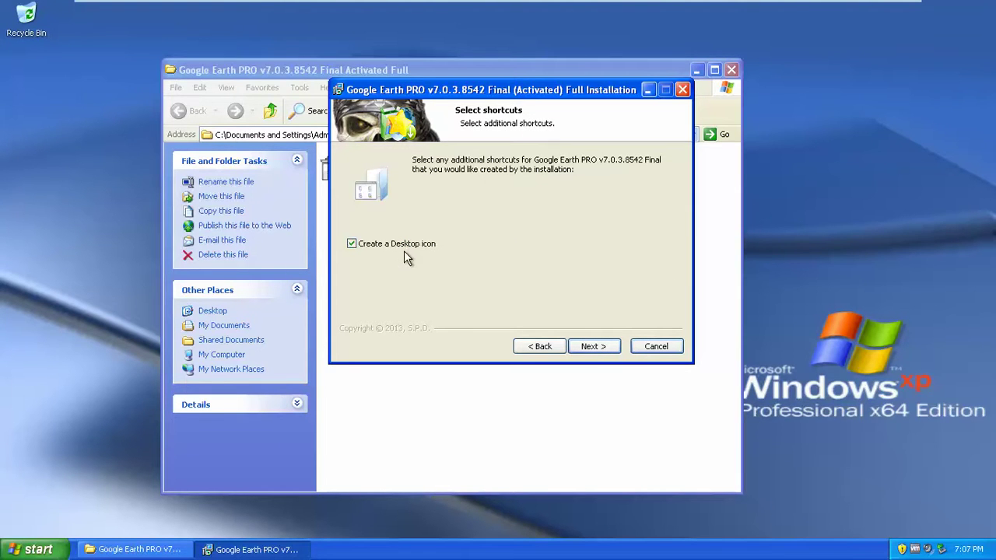
Step: Keep the option to create a desktop icon enabled and start the Google Earth PRO installation
{"action": "left_click", "coordinate": [17, 24]}
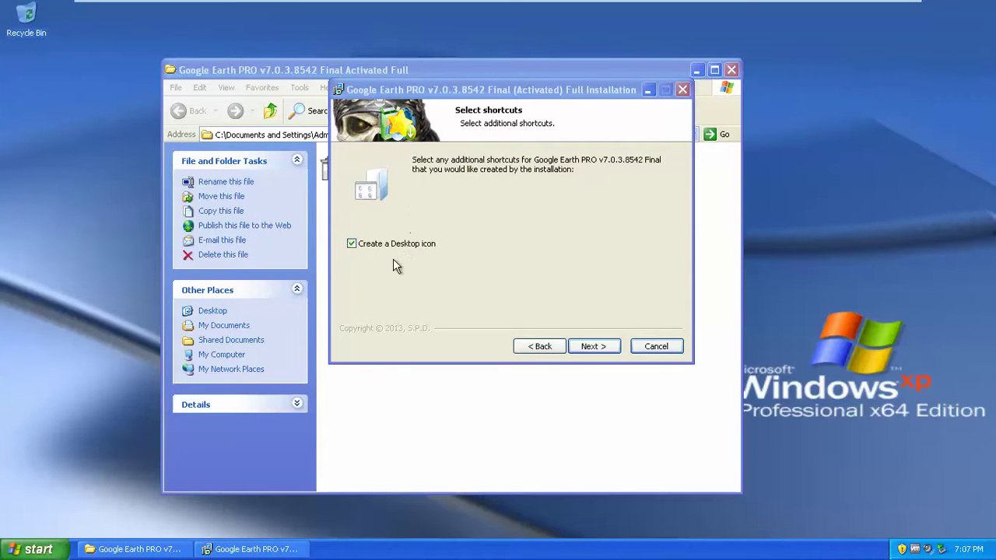
{"action": "left_click", "coordinate": [354, 249]}
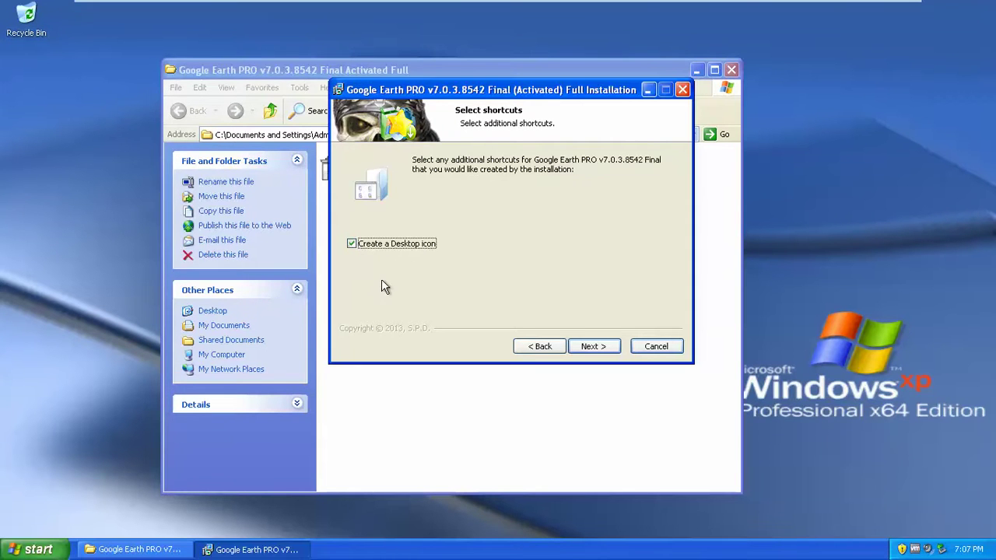
{"action": "left_click", "coordinate": [350, 244]}
{"action": "left_click", "coordinate": [358, 245]}
{"action": "left_click", "coordinate": [611, 350]}
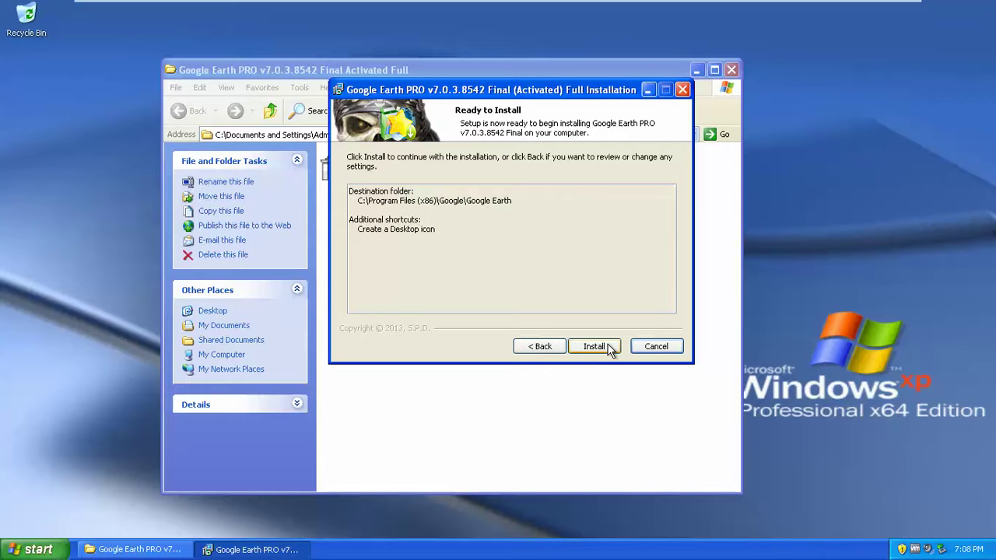
{"action": "left_click", "coordinate": [594, 346]}
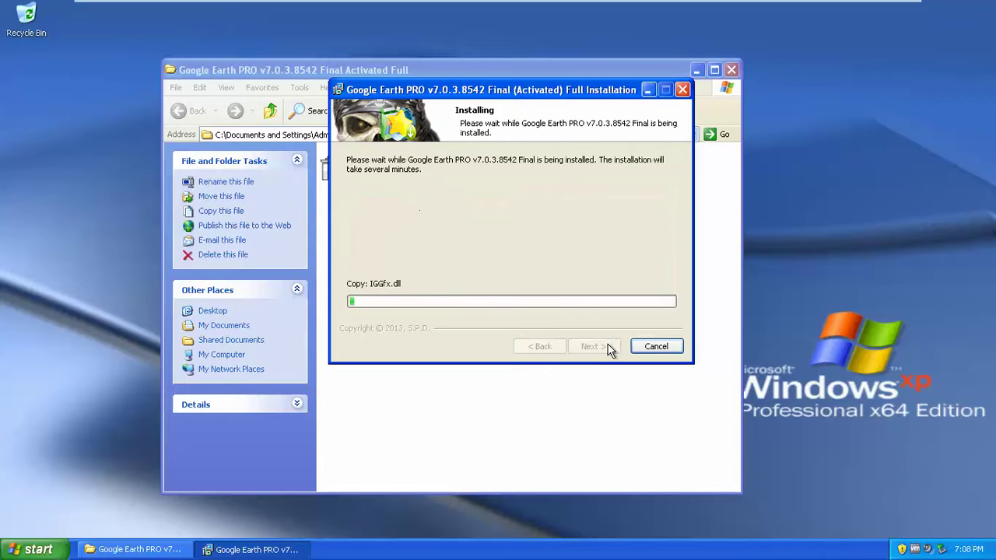
{"action": "right_click", "coordinate": [827, 116]}
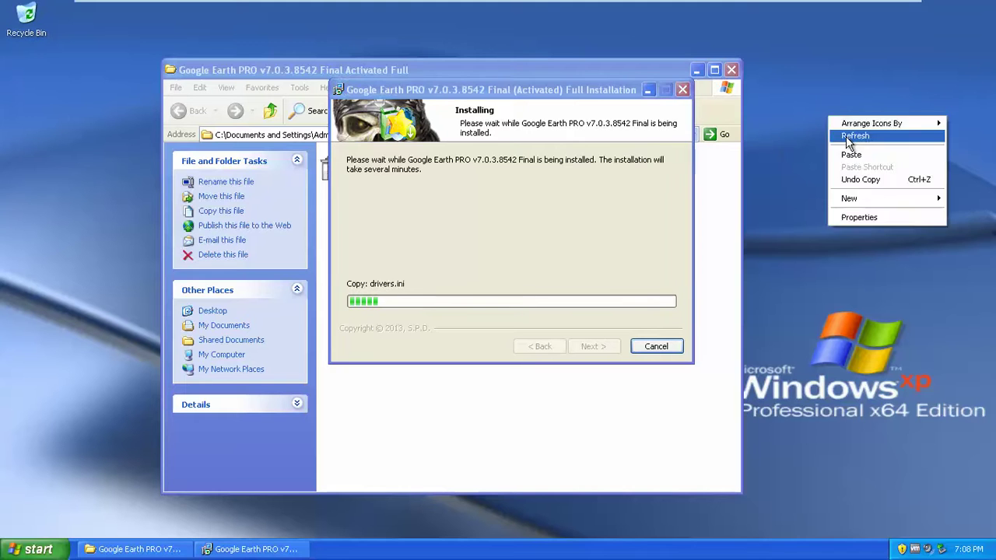
{"action": "left_click", "coordinate": [846, 136]}
{"action": "right_click", "coordinate": [844, 131]}
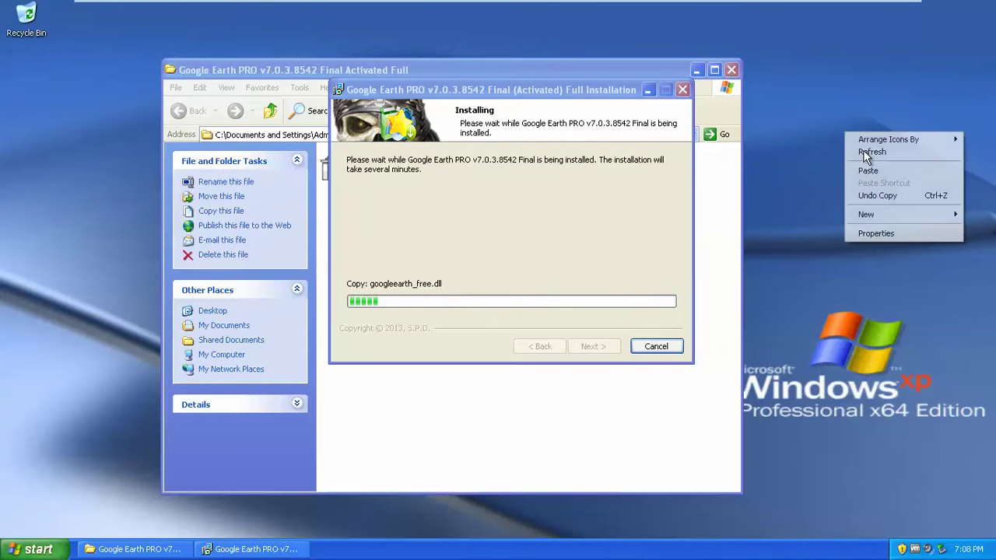
{"action": "left_click", "coordinate": [863, 152]}
{"action": "right_click", "coordinate": [806, 75]}
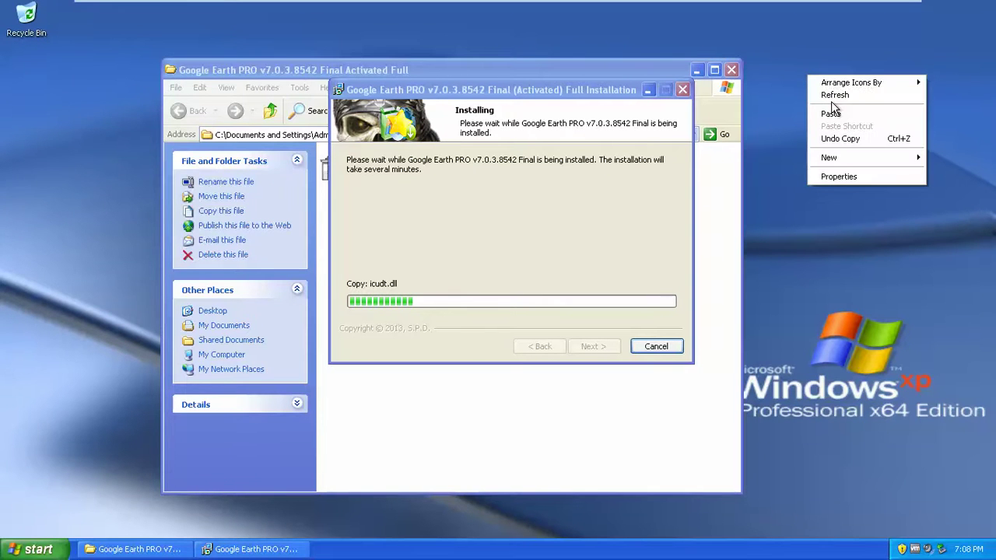
{"action": "left_click", "coordinate": [834, 96]}
{"action": "right_click", "coordinate": [829, 84]}
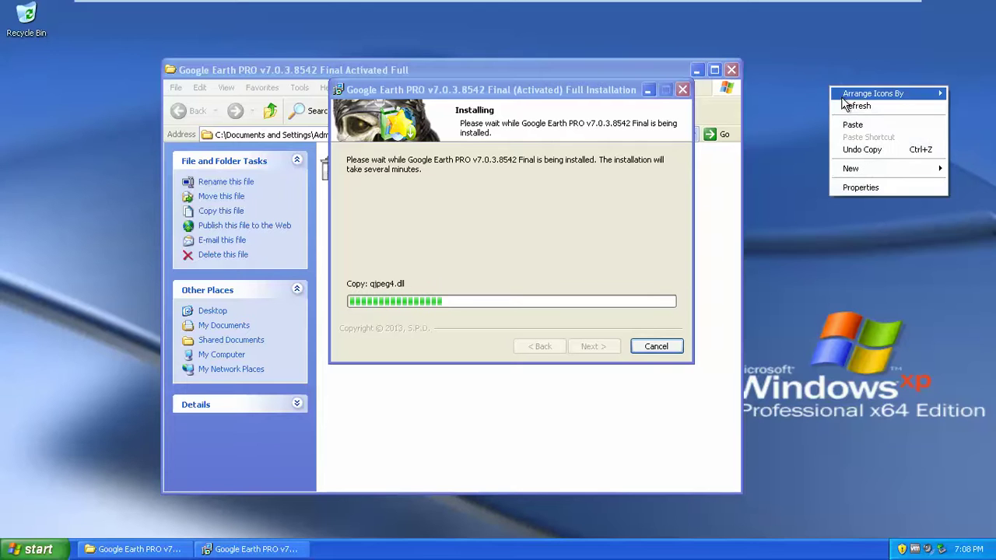
{"action": "left_click", "coordinate": [845, 103]}
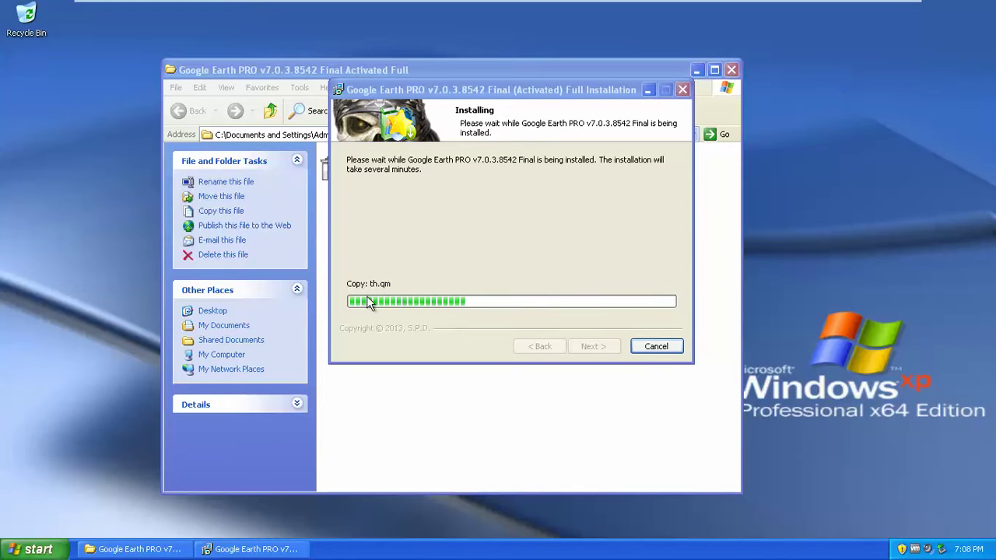
{"action": "right_click", "coordinate": [819, 76]}
{"action": "left_click", "coordinate": [845, 104]}
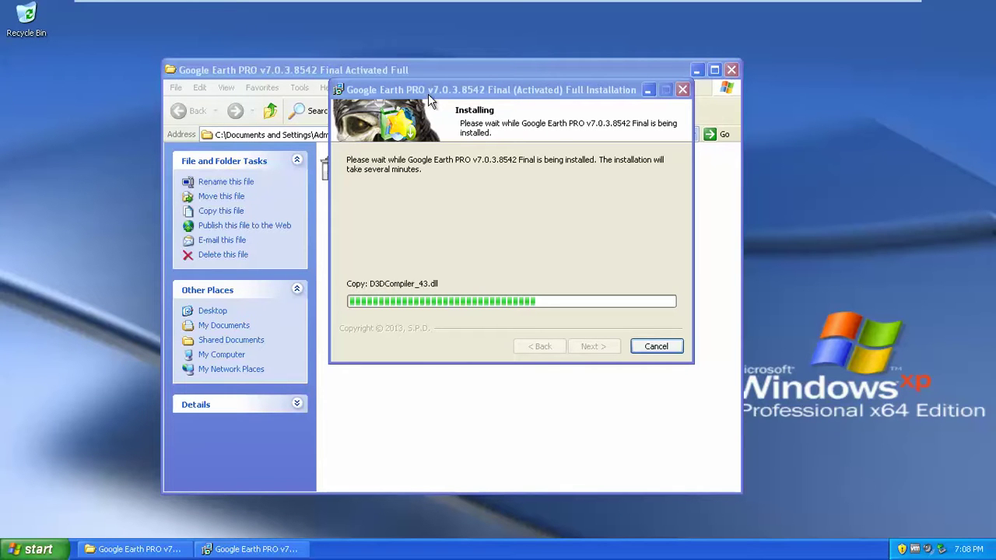
{"action": "right_click", "coordinate": [799, 52]}
{"action": "left_click", "coordinate": [823, 72]}
{"action": "right_click", "coordinate": [822, 74]}
{"action": "left_click", "coordinate": [843, 95]}
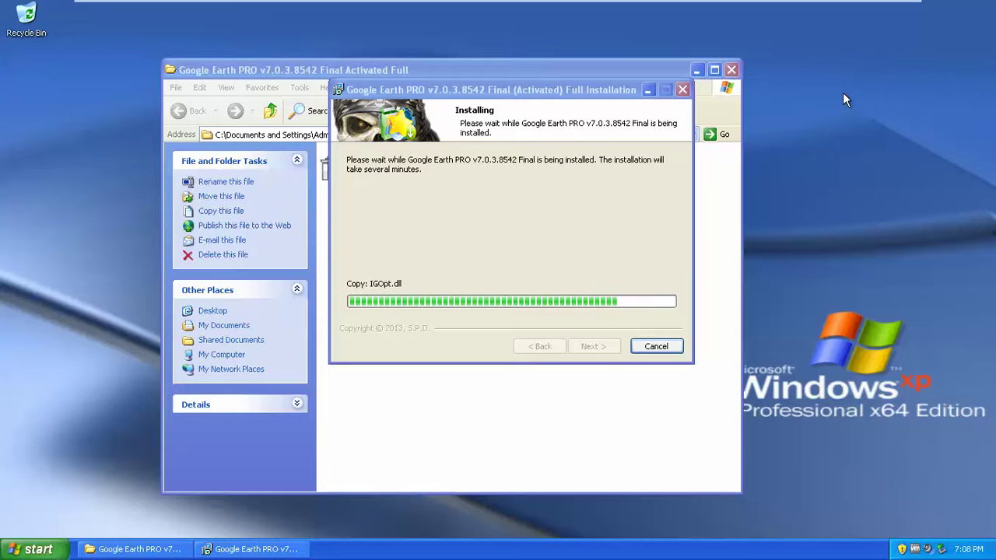
{"action": "mouse_move", "coordinate": [823, 6]}
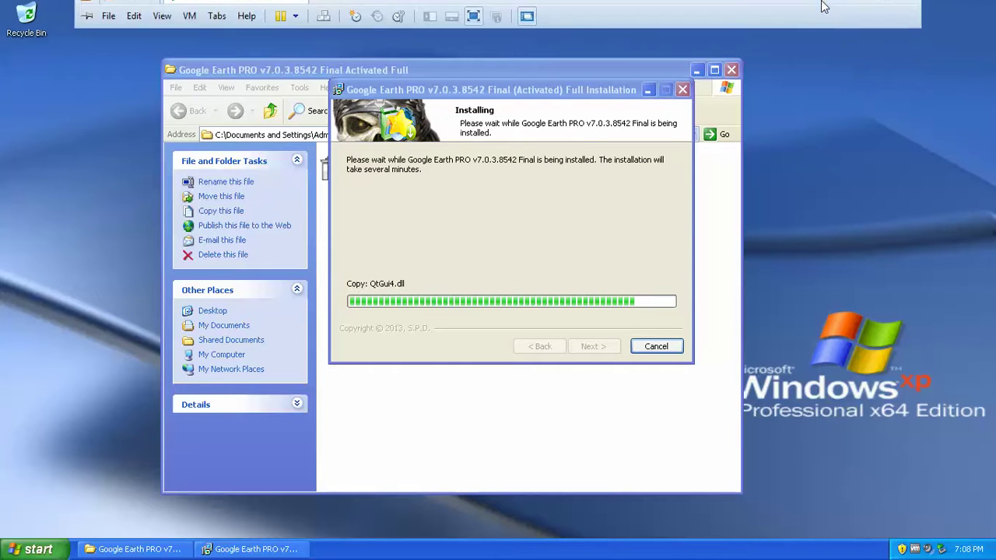
{"action": "right_click", "coordinate": [841, 100]}
{"action": "left_click", "coordinate": [848, 117]}
{"action": "right_click", "coordinate": [847, 118]}
{"action": "left_click", "coordinate": [858, 141]}
{"action": "right_click", "coordinate": [857, 139]}
{"action": "left_click", "coordinate": [864, 159]}
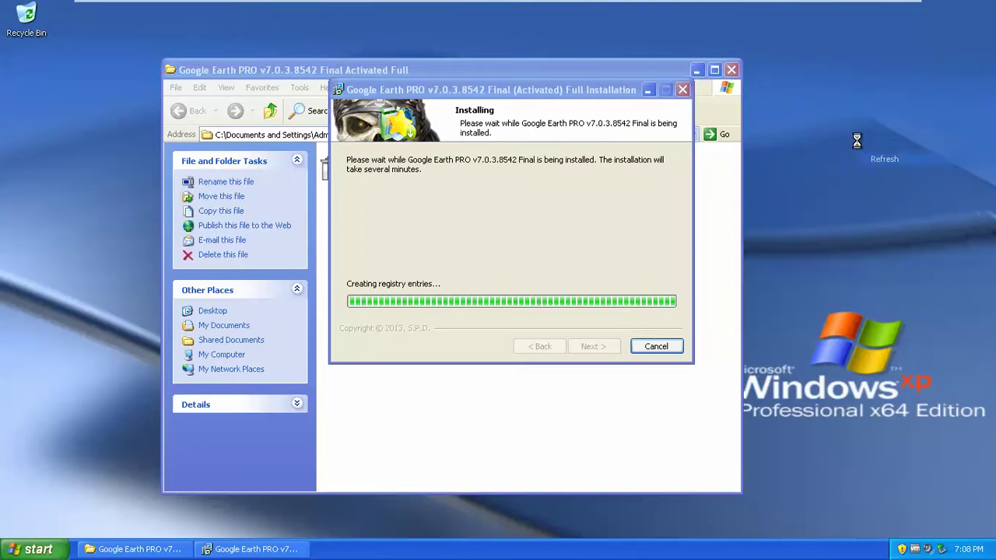
{"action": "right_click", "coordinate": [825, 98]}
{"action": "left_click", "coordinate": [851, 125]}
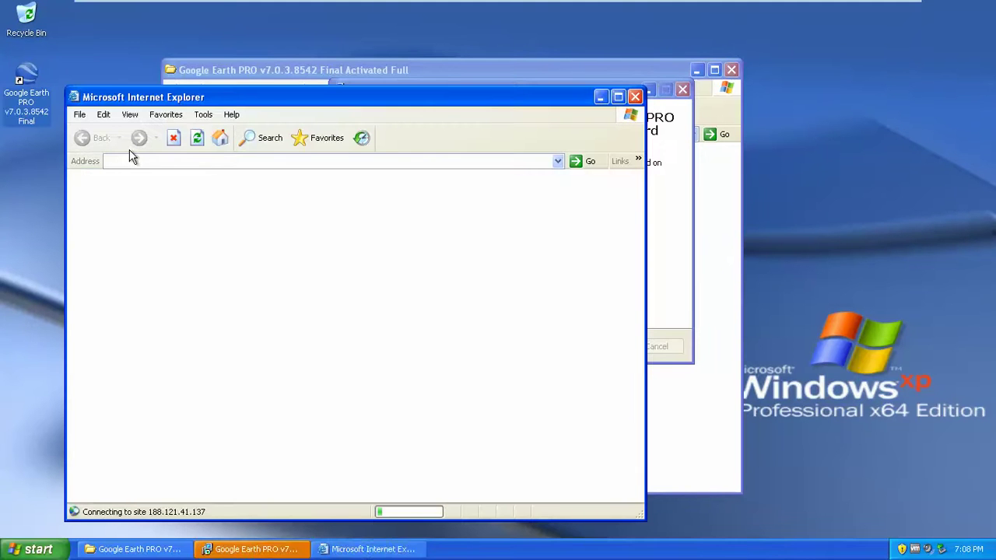
Step: Close the Internet Explorer window, finish the Google Earth PRO setup wizard and close the installer folder
{"action": "left_click_drag", "start_coordinate": [222, 93], "coordinate": [227, 79]}
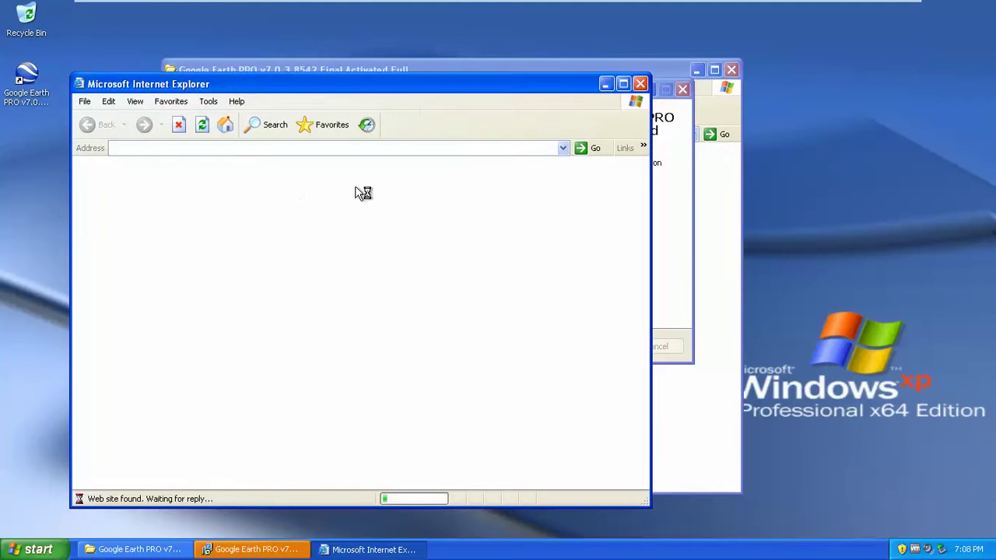
{"action": "left_click", "coordinate": [640, 84]}
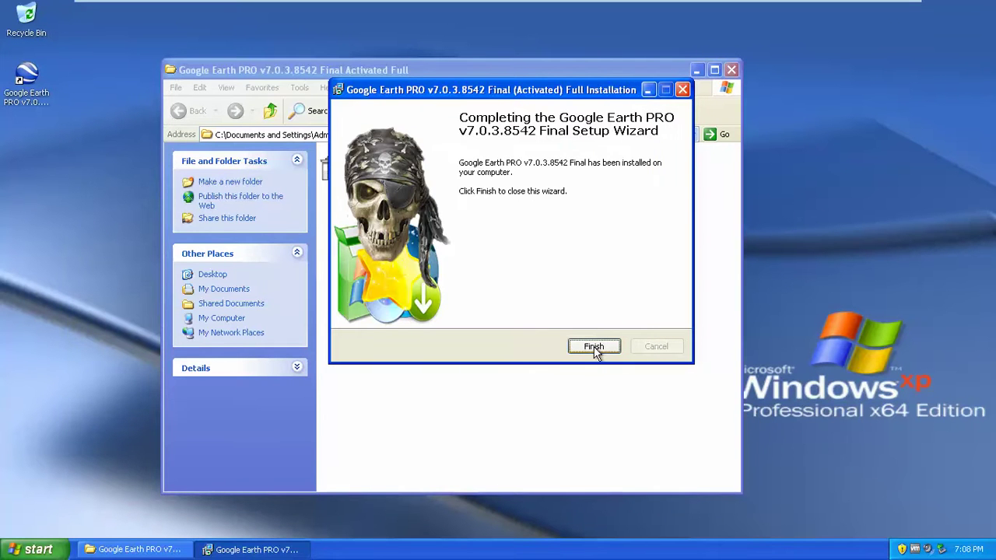
{"action": "left_click", "coordinate": [593, 346]}
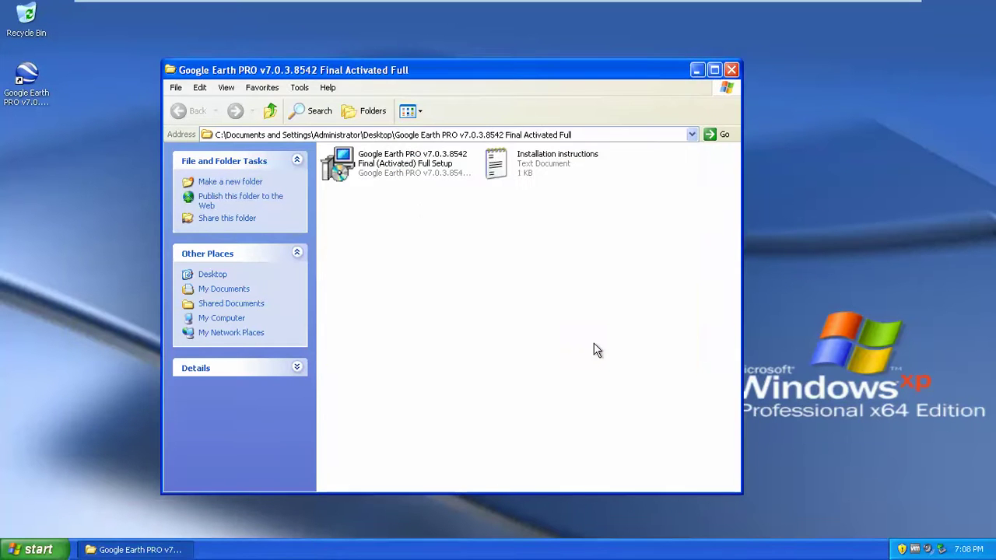
{"action": "left_click", "coordinate": [731, 70]}
{"action": "right_click", "coordinate": [379, 154]}
{"action": "left_click", "coordinate": [458, 173]}
{"action": "left_click", "coordinate": [426, 214]}
{"action": "right_click", "coordinate": [216, 204]}
{"action": "left_click", "coordinate": [248, 222]}
{"action": "right_click", "coordinate": [482, 357]}
{"action": "left_click", "coordinate": [572, 382]}
{"action": "right_click", "coordinate": [574, 232]}
{"action": "left_click", "coordinate": [598, 252]}
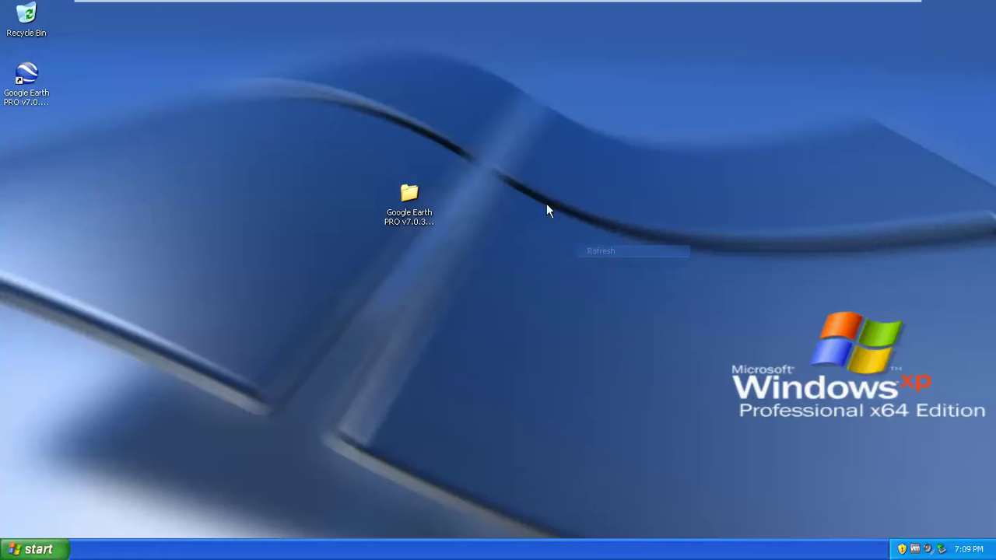
{"action": "right_click", "coordinate": [483, 170]}
{"action": "left_click", "coordinate": [517, 189]}
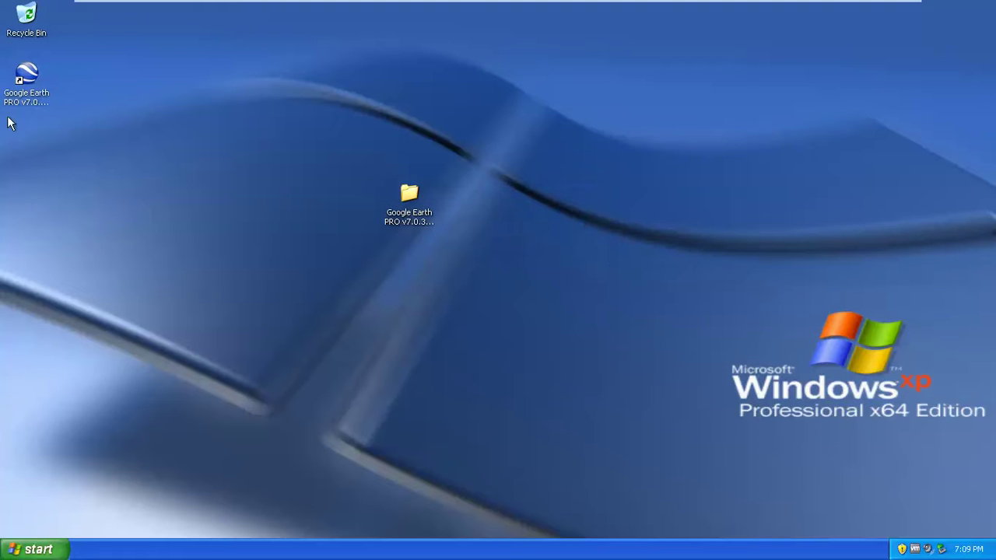
Step: Launch Google Earth PRO from the desktop and restore its KML and KMZ file association, with the message set not to show again
{"action": "left_click", "coordinate": [25, 75]}
{"action": "right_click", "coordinate": [554, 329]}
{"action": "left_click", "coordinate": [567, 345]}
{"action": "right_click", "coordinate": [550, 359]}
{"action": "left_click", "coordinate": [597, 382]}
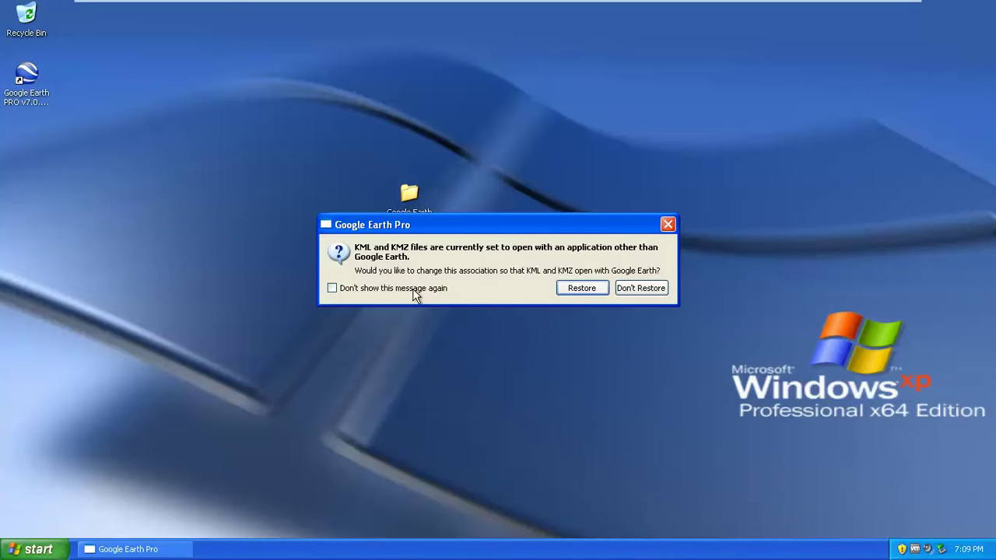
{"action": "left_click", "coordinate": [413, 289]}
{"action": "left_click", "coordinate": [592, 290]}
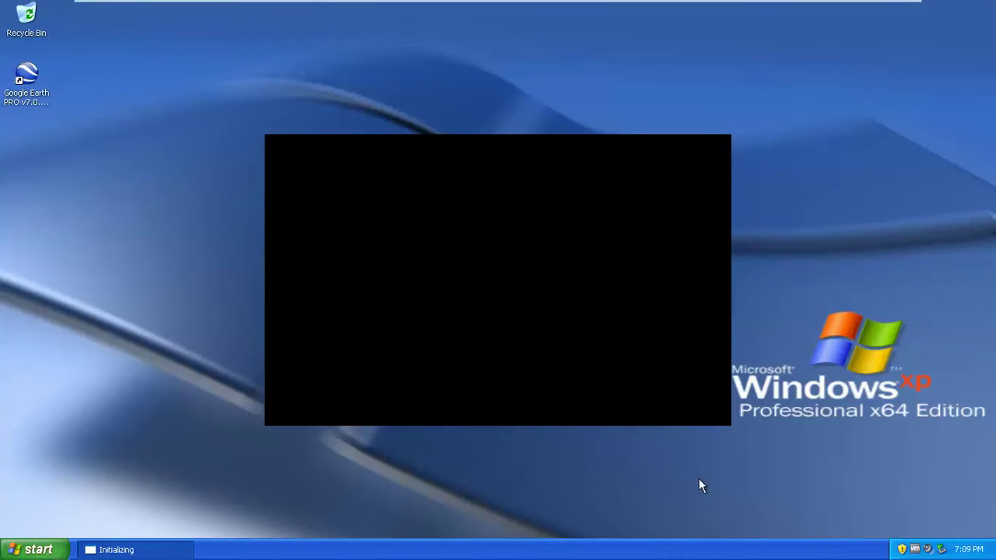
{"action": "right_click", "coordinate": [865, 379]}
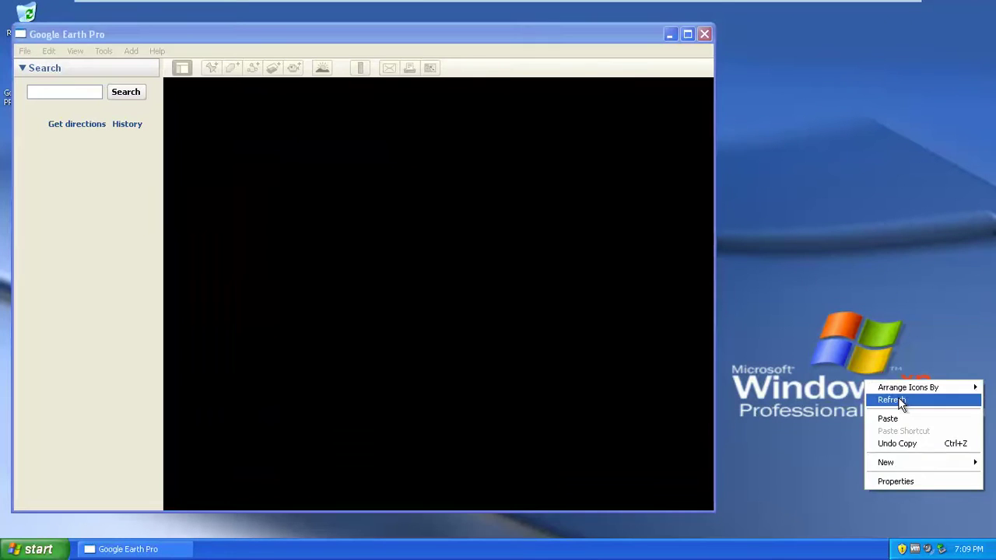
{"action": "left_click", "coordinate": [899, 401]}
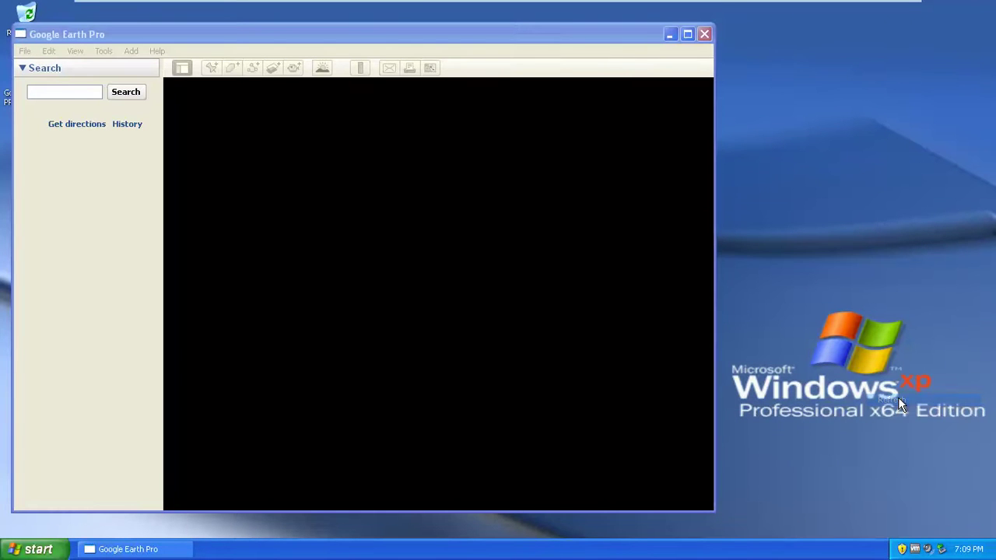
Step: Maximize the Google Earth Pro window, restore it to its smaller size and close the Start-Up Tip
{"action": "left_click", "coordinate": [688, 34]}
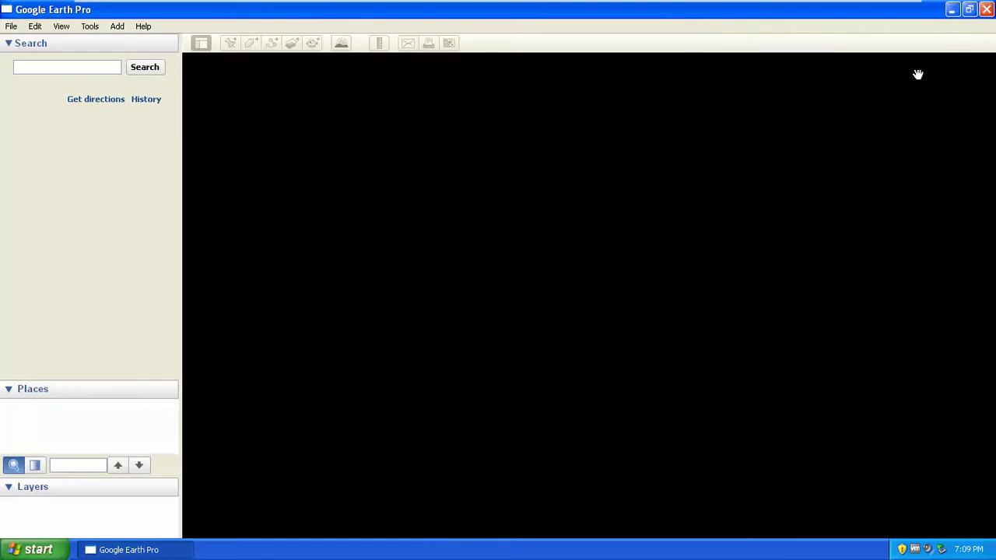
{"action": "left_click", "coordinate": [969, 9]}
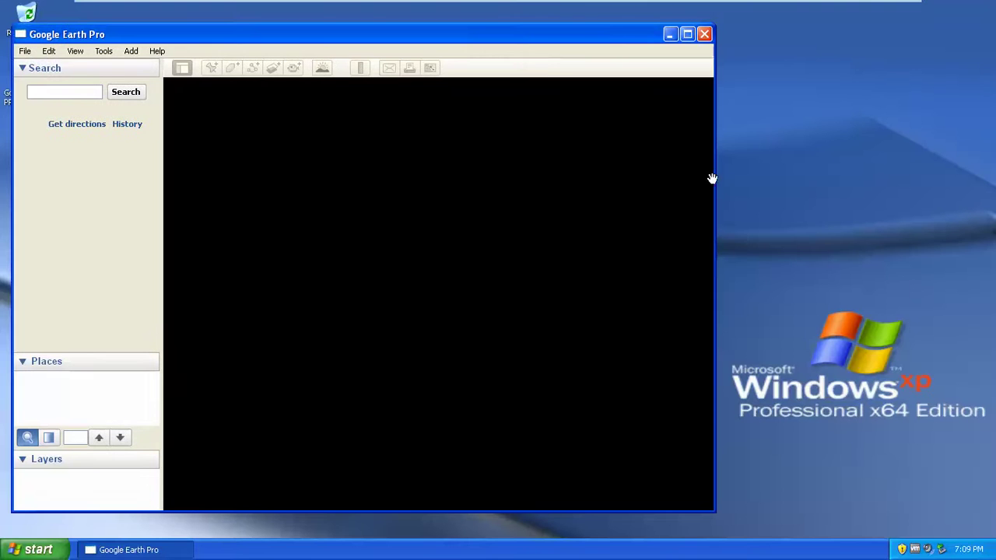
{"action": "left_click_drag", "start_coordinate": [722, 181], "coordinate": [738, 189]}
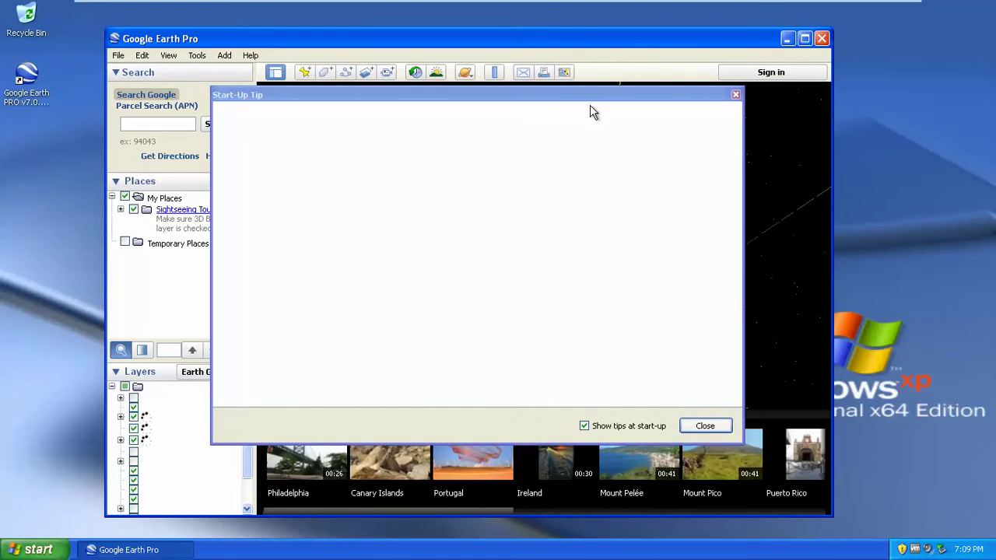
{"action": "left_click", "coordinate": [698, 425]}
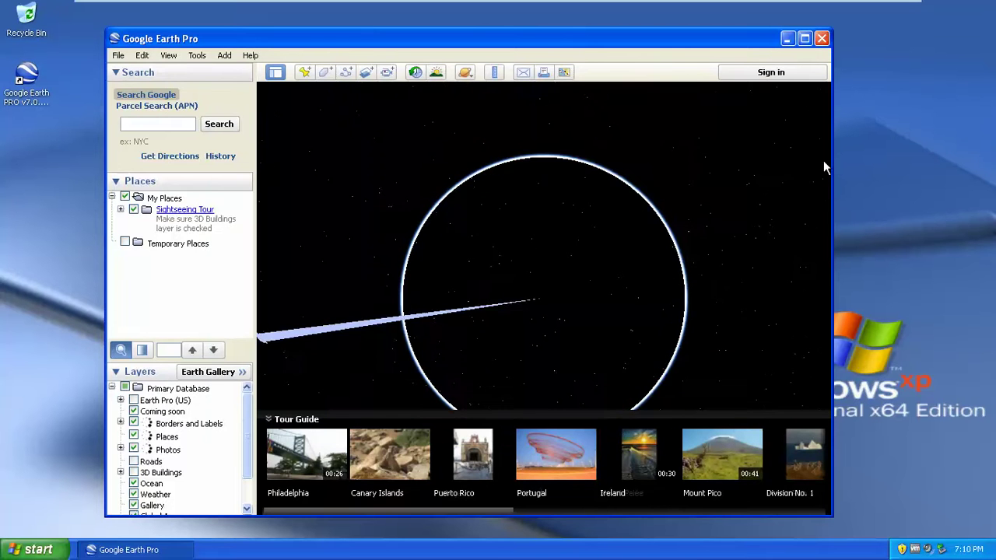
{"action": "right_click", "coordinate": [910, 152]}
{"action": "left_click", "coordinate": [900, 149]}
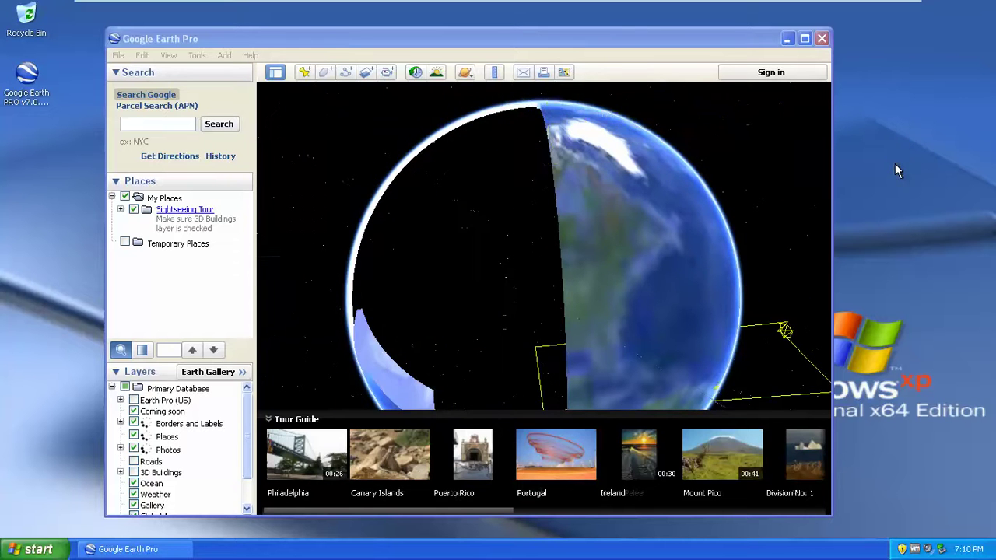
{"action": "right_click", "coordinate": [894, 158]}
{"action": "left_click", "coordinate": [893, 165]}
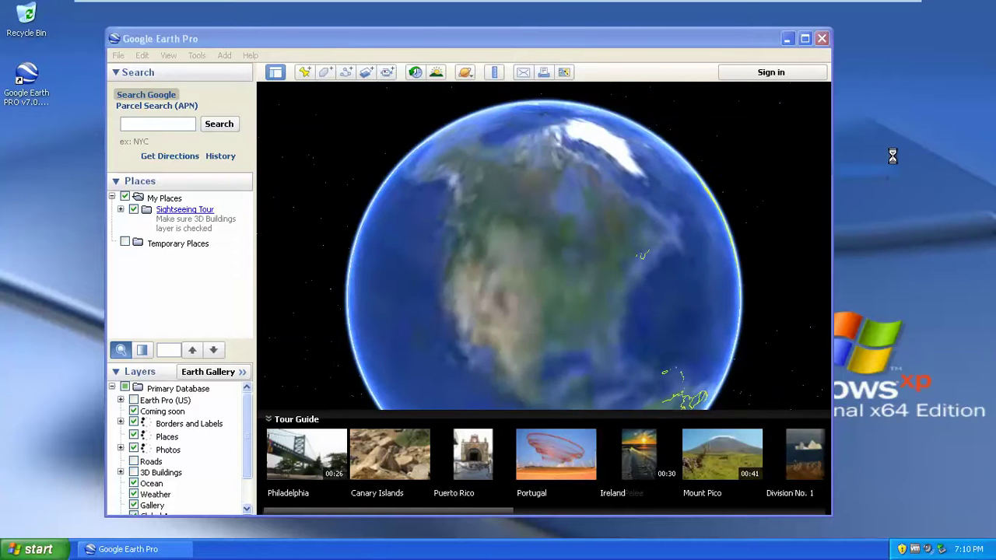
{"action": "right_click", "coordinate": [927, 79]}
{"action": "left_click", "coordinate": [913, 102]}
{"action": "right_click", "coordinate": [914, 102]}
{"action": "left_click", "coordinate": [900, 121]}
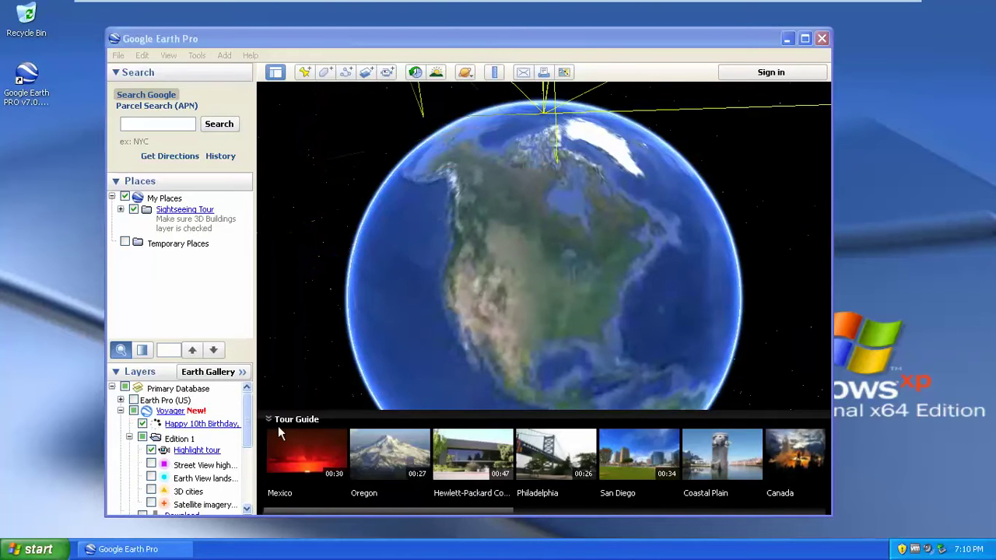
Step: Turn off all Primary Database layers and look through the layer list
{"action": "left_click", "coordinate": [125, 388]}
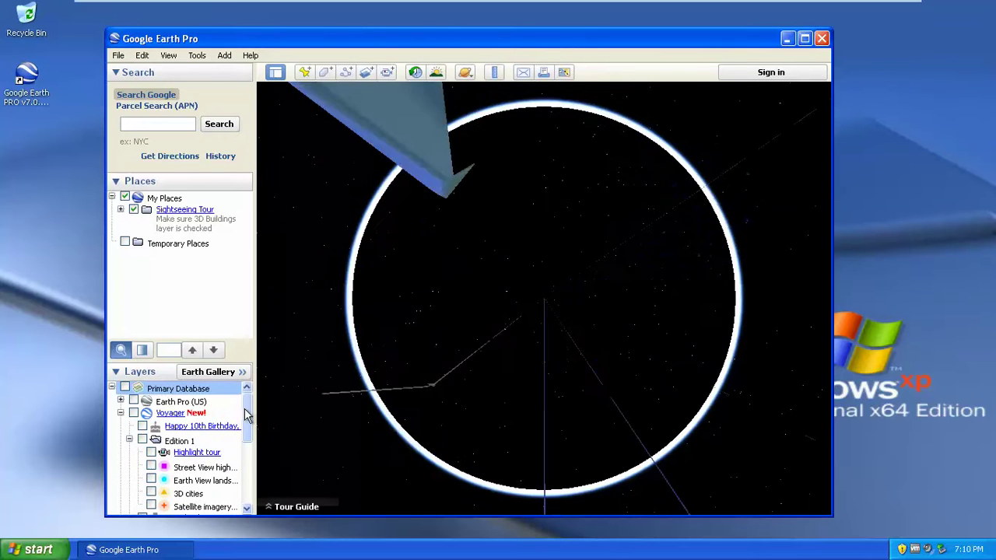
{"action": "scroll", "coordinate": [249, 467], "scroll_direction": "down", "scroll_amount": 2}
{"action": "scroll", "coordinate": [251, 466], "scroll_direction": "down", "scroll_amount": 3}
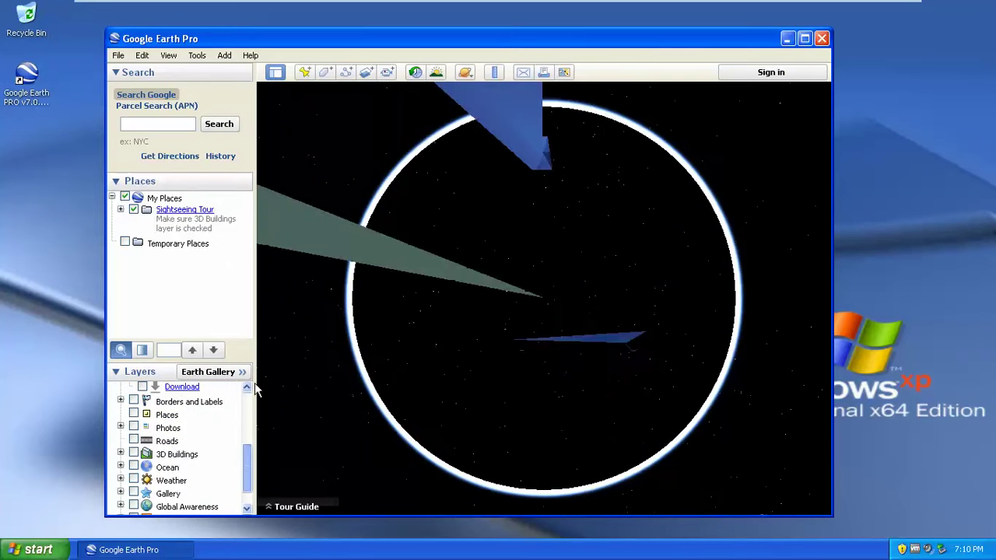
{"action": "scroll", "coordinate": [249, 389], "scroll_direction": "up", "scroll_amount": 8}
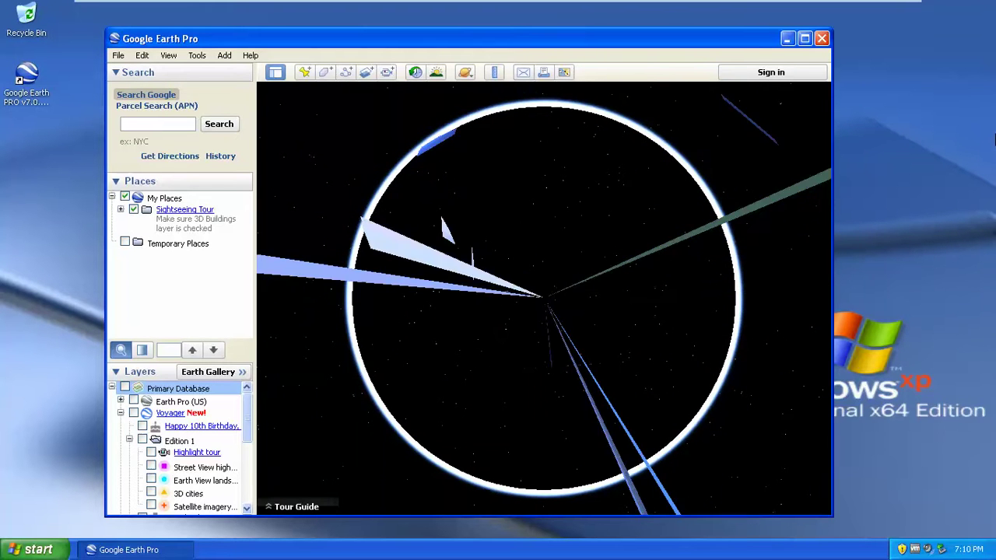
{"action": "right_click", "coordinate": [927, 135]}
{"action": "left_click", "coordinate": [925, 154]}
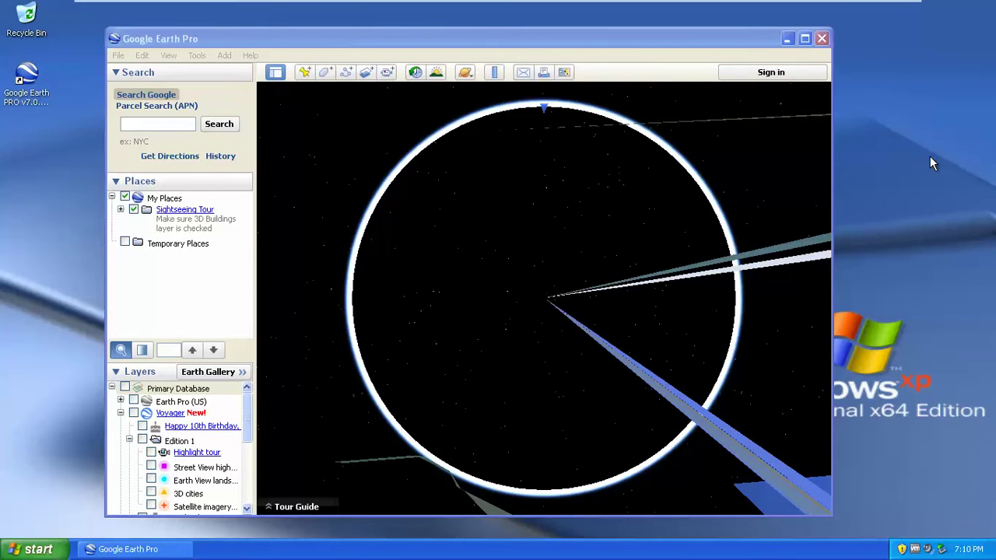
{"action": "right_click", "coordinate": [891, 63]}
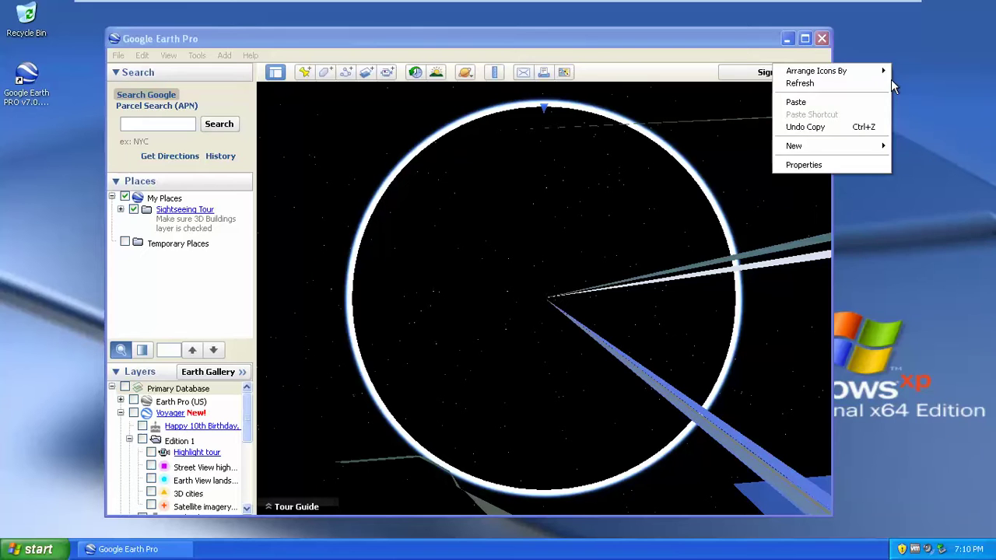
{"action": "left_click", "coordinate": [891, 79]}
{"action": "right_click", "coordinate": [884, 80]}
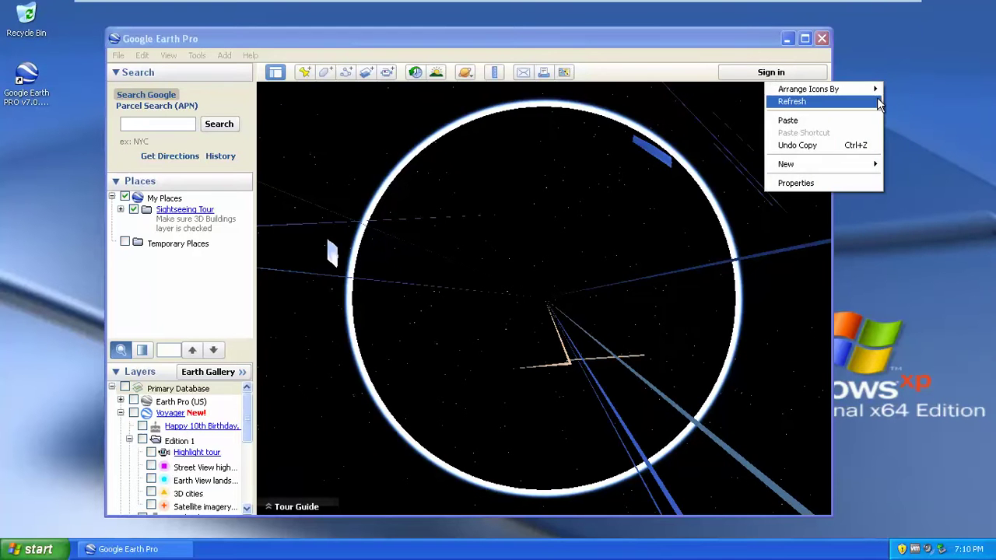
{"action": "left_click", "coordinate": [884, 102]}
{"action": "right_click", "coordinate": [892, 73]}
{"action": "left_click", "coordinate": [882, 90]}
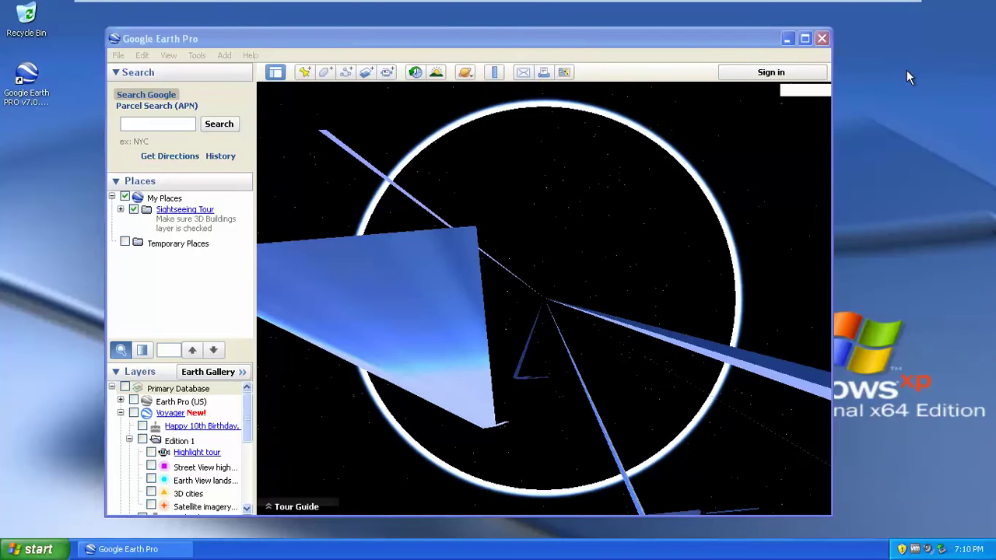
{"action": "right_click", "coordinate": [907, 71]}
{"action": "left_click", "coordinate": [892, 89]}
{"action": "right_click", "coordinate": [893, 88]}
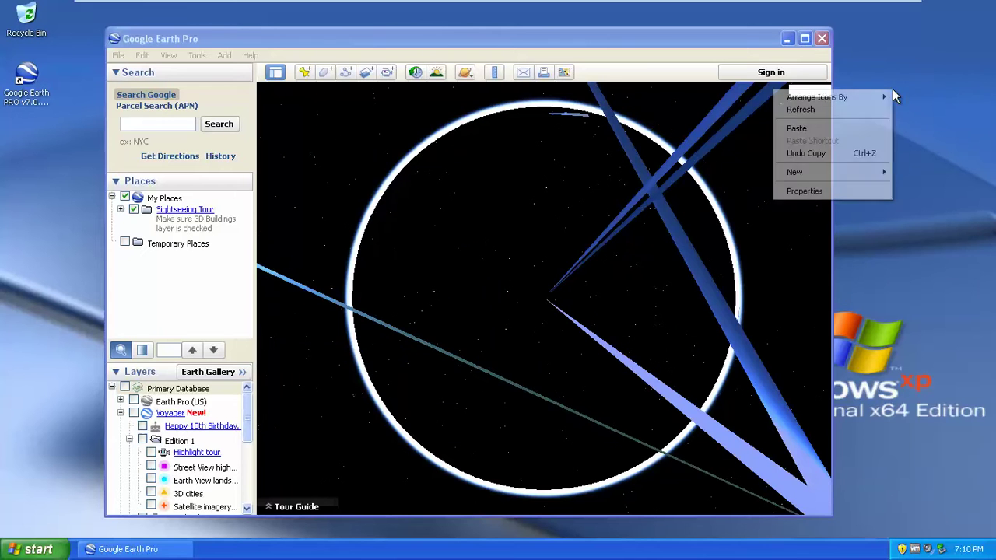
{"action": "left_click", "coordinate": [887, 110]}
{"action": "right_click", "coordinate": [916, 73]}
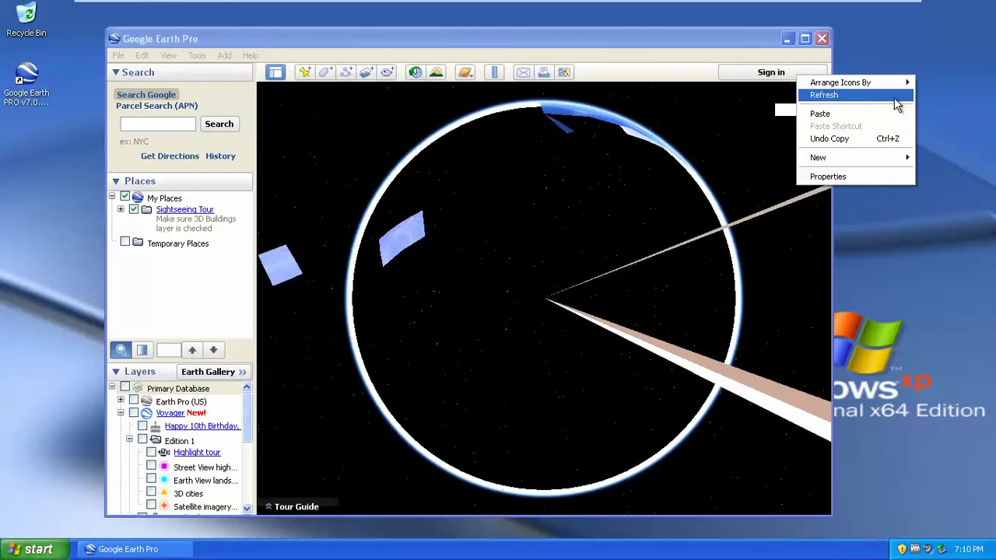
{"action": "left_click", "coordinate": [890, 94]}
{"action": "right_click", "coordinate": [924, 61]}
{"action": "left_click", "coordinate": [904, 84]}
{"action": "right_click", "coordinate": [916, 67]}
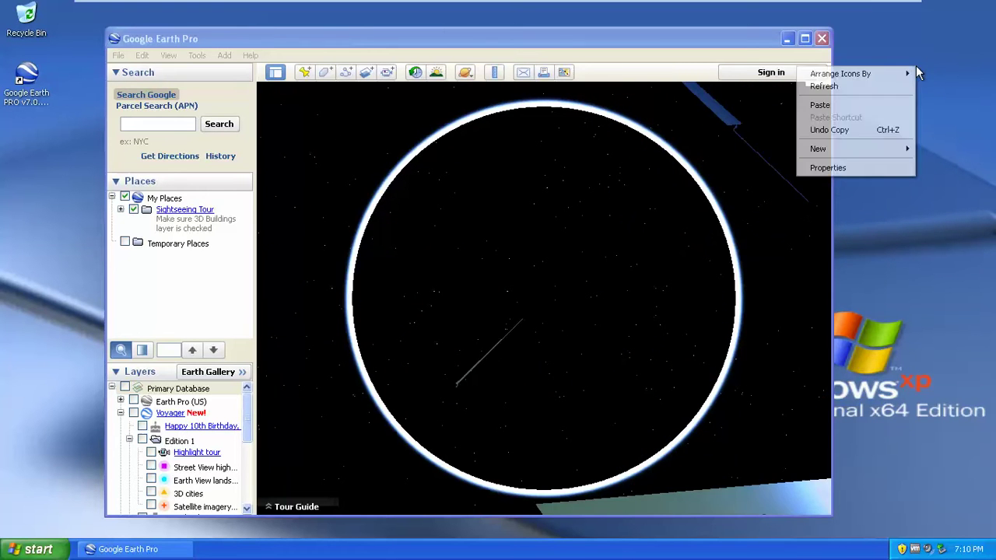
{"action": "left_click", "coordinate": [906, 88]}
{"action": "right_click", "coordinate": [920, 68]}
{"action": "left_click", "coordinate": [903, 90]}
{"action": "right_click", "coordinate": [917, 69]}
{"action": "left_click", "coordinate": [894, 94]}
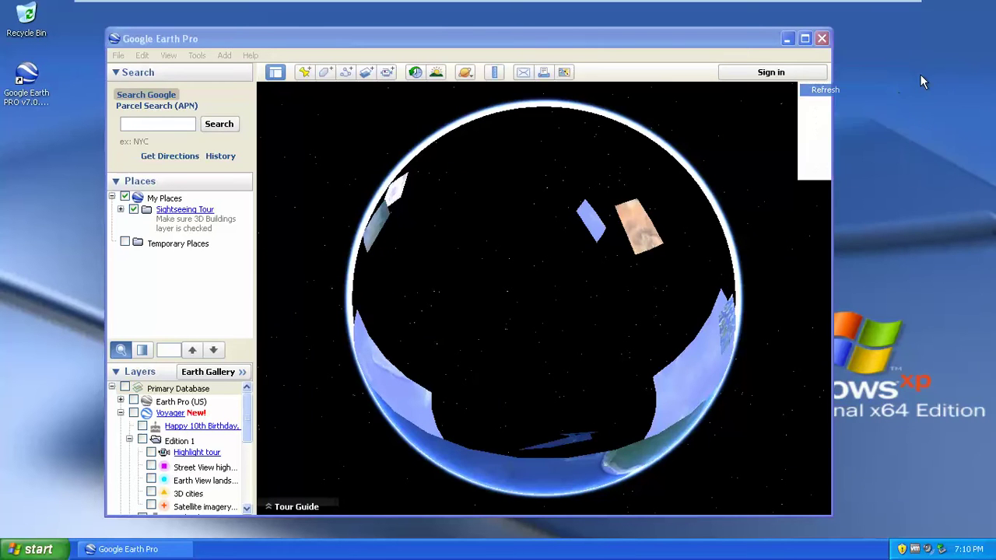
{"action": "right_click", "coordinate": [922, 72]}
{"action": "left_click", "coordinate": [903, 90]}
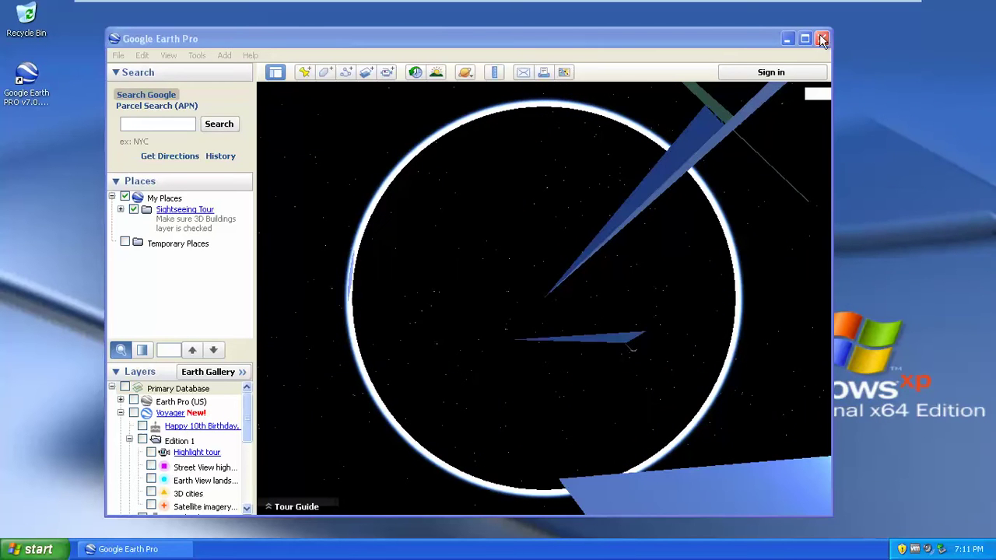
Step: Close Google Earth Pro and take the Windows XP virtual machine out of full screen
{"action": "left_click", "coordinate": [823, 39]}
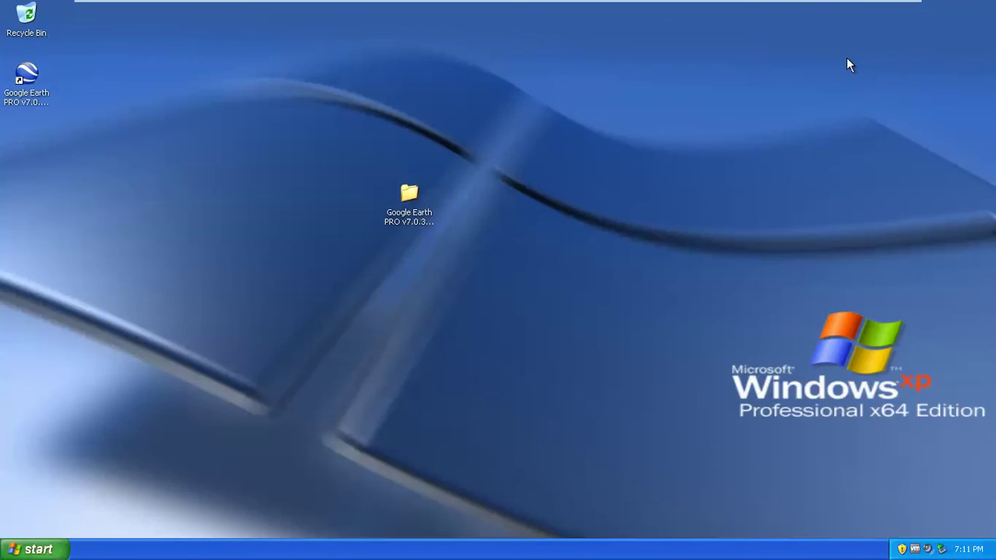
{"action": "mouse_move", "coordinate": [866, 11]}
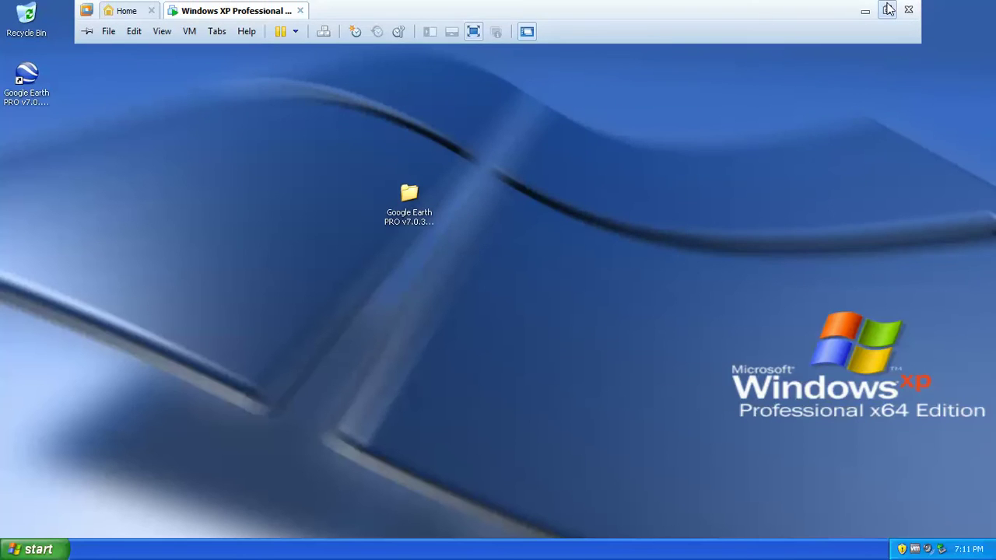
{"action": "left_click", "coordinate": [888, 9]}
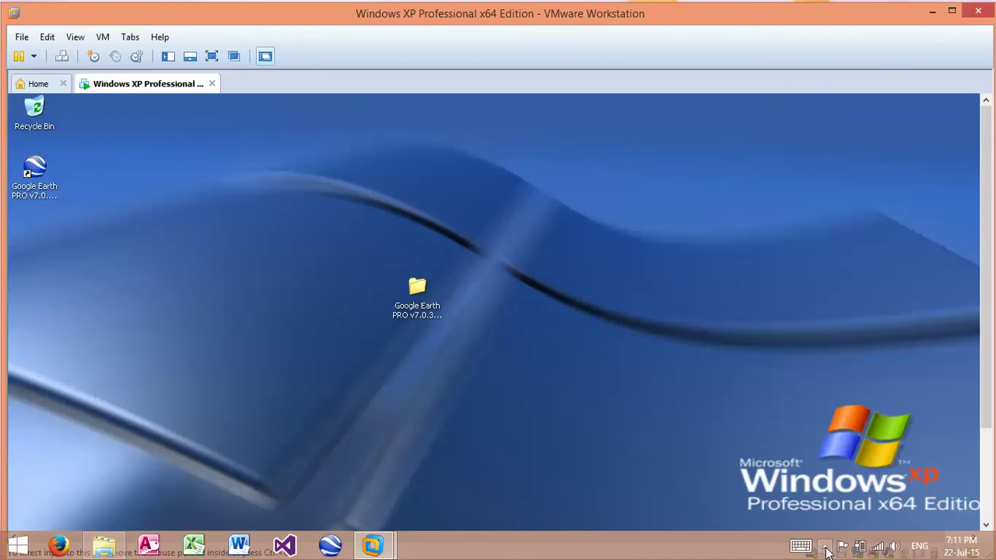